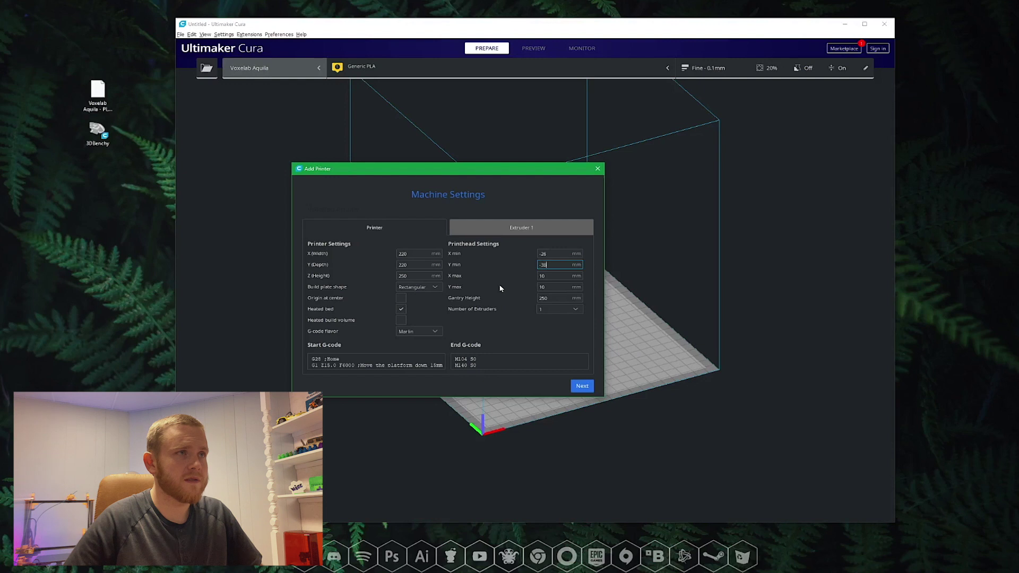
# - Set the printhead's X max to 32 mm, Y max to 40.5 mm and gantry height to 30.1 mm
pyautogui.press('Tab')
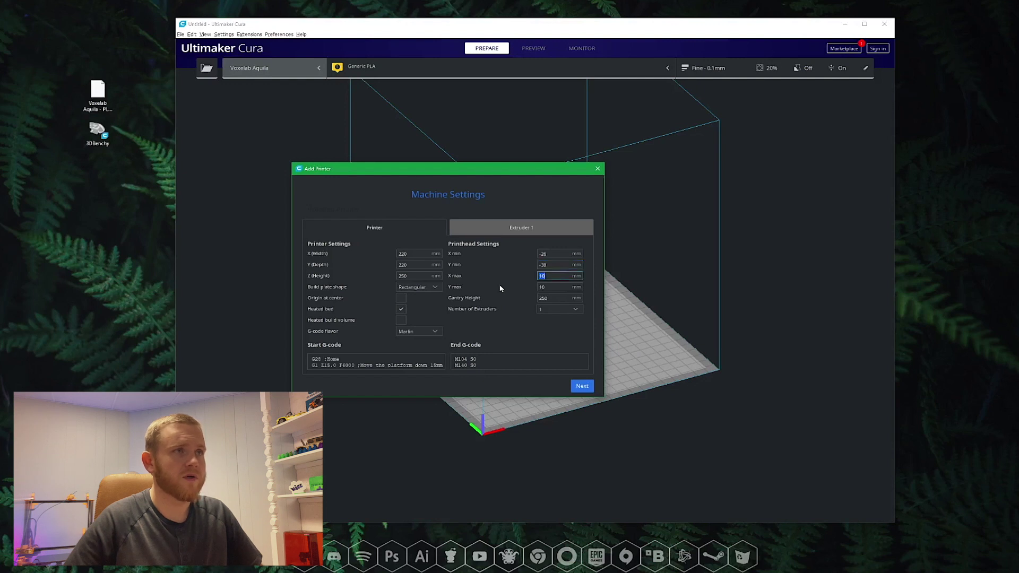
pyautogui.write('32')
pyautogui.press('Tab')
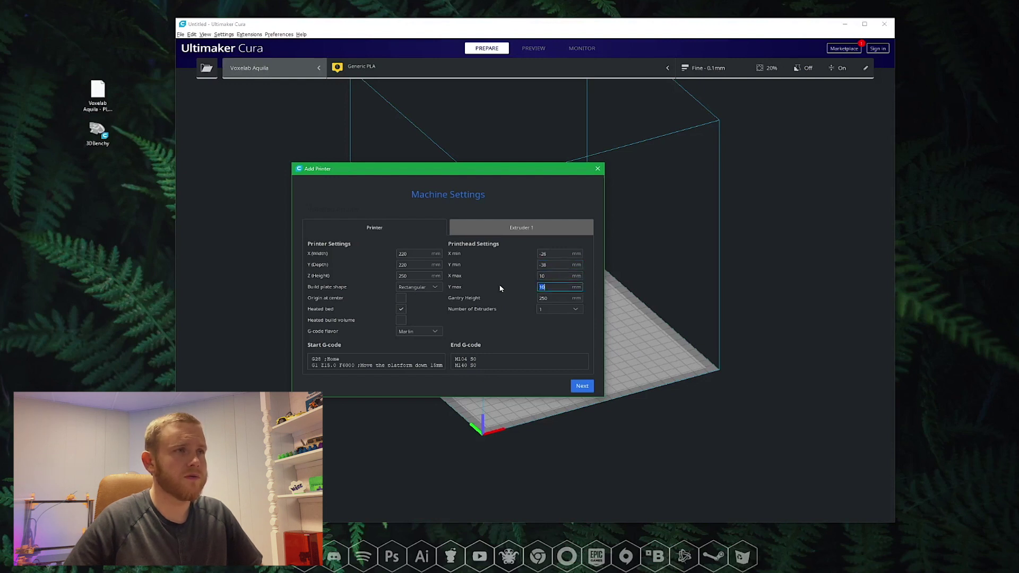
pyautogui.write('40.5')
pyautogui.press('Tab')
pyautogui.write('30')
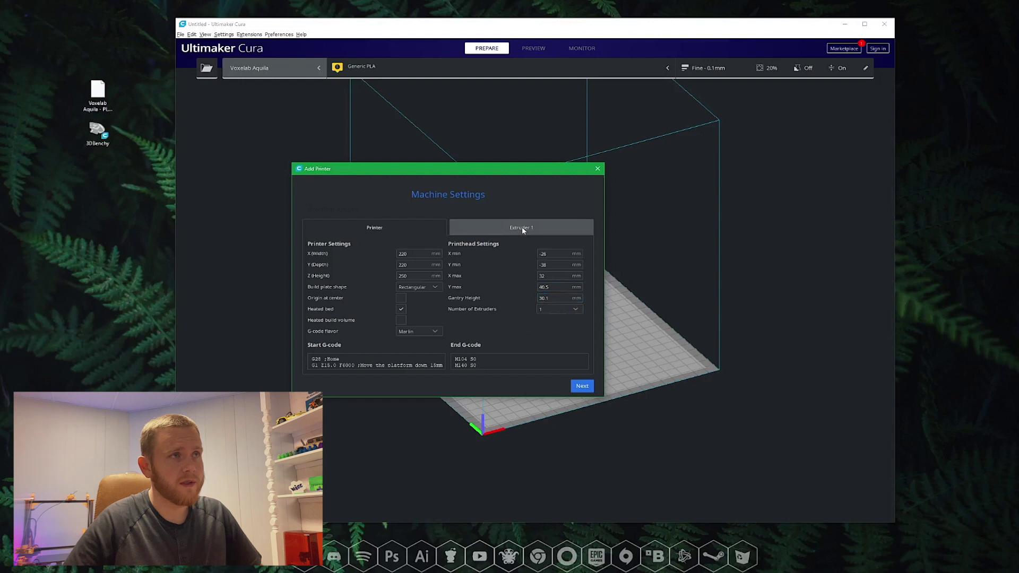
# - Set Extruder 1's compatible material diameter to 1.75 mm, check both machine settings pages and finish adding the printer
pyautogui.hotkey('ctrl', 'a')
pyautogui.write('1')
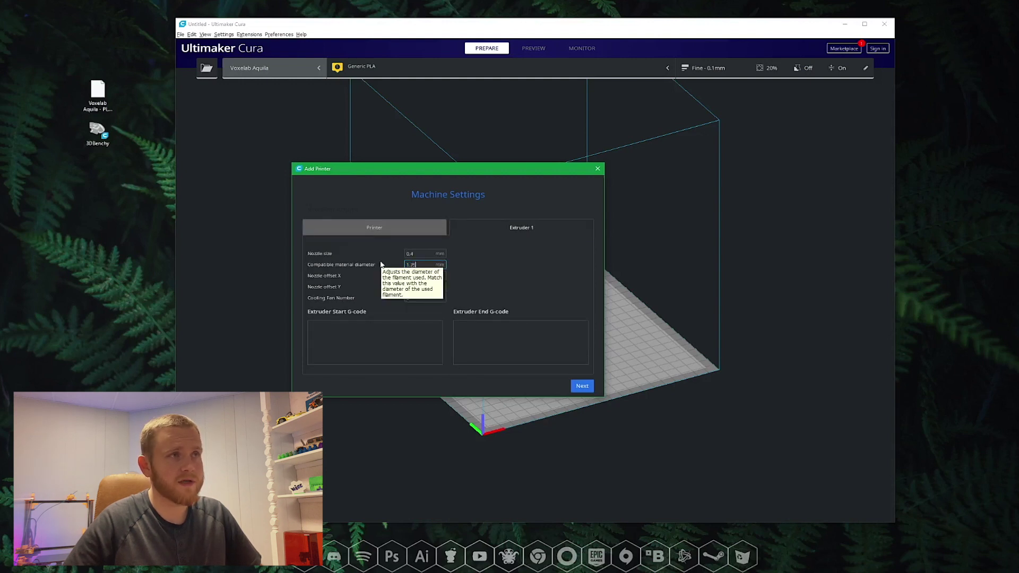
pyautogui.click(415, 231)
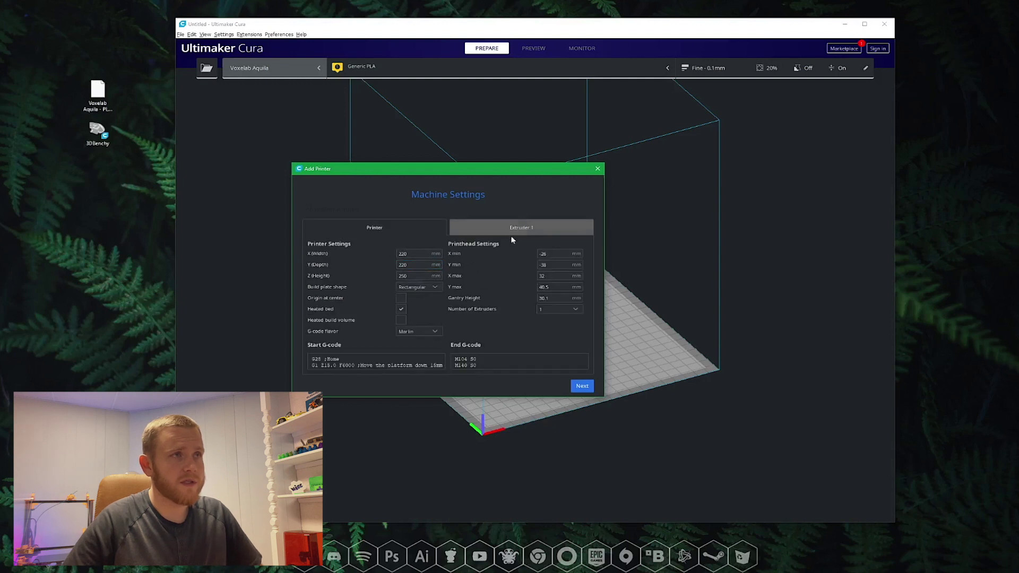
pyautogui.click(531, 230)
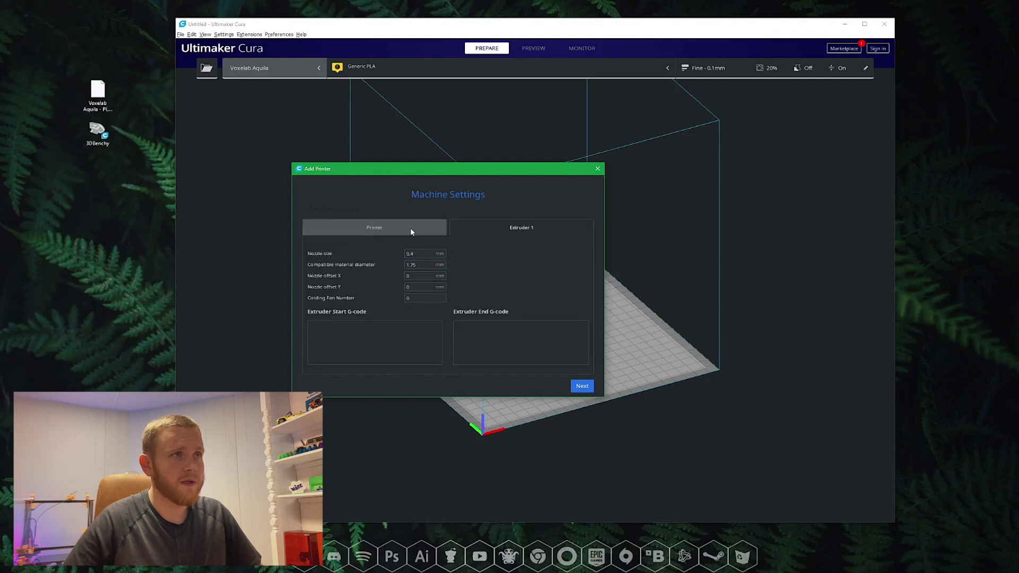
pyautogui.click(582, 386)
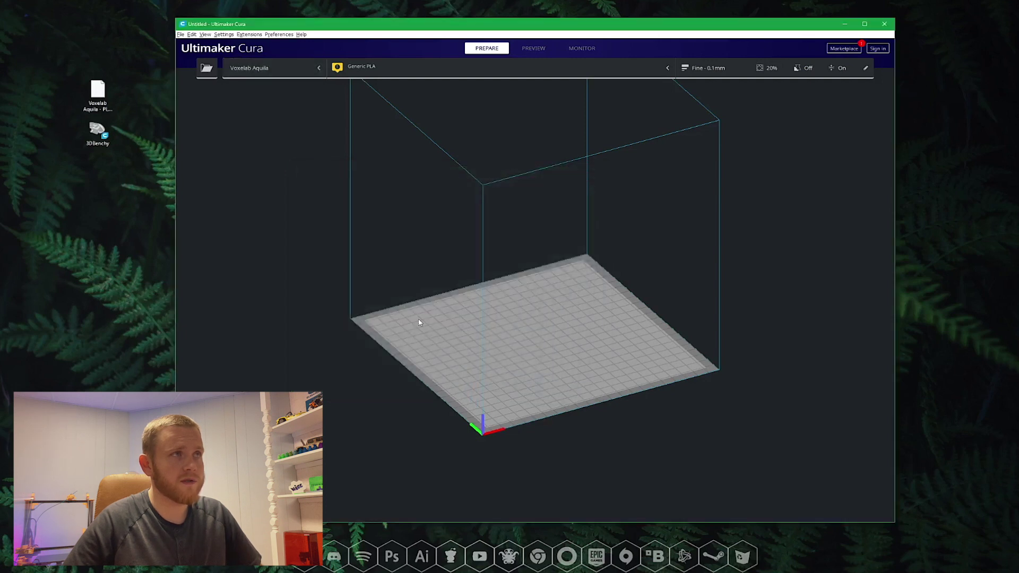
# - Choose Voxelab Aquila from the preset printers as the active printer
pyautogui.click(266, 71)
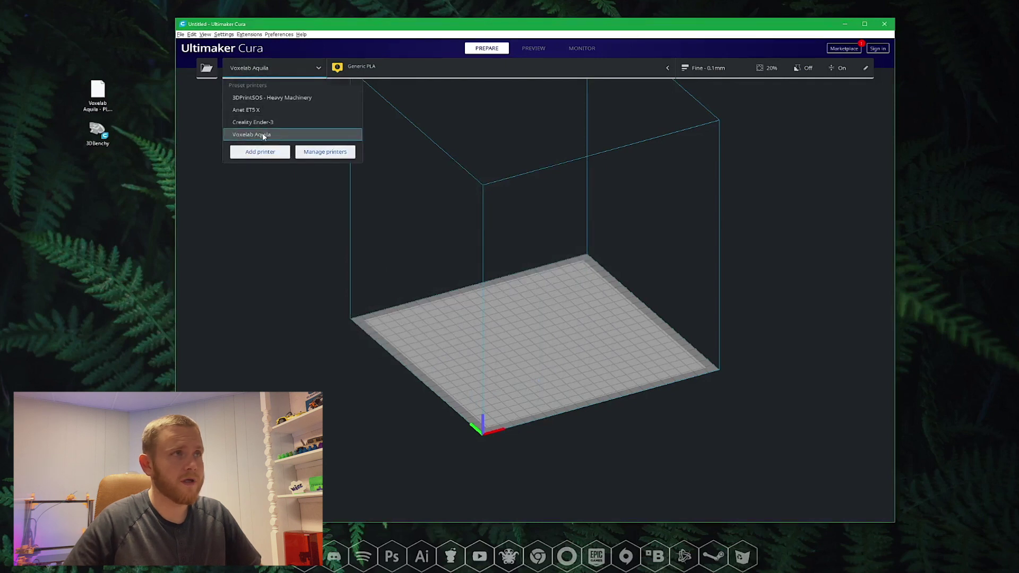
pyautogui.click(262, 134)
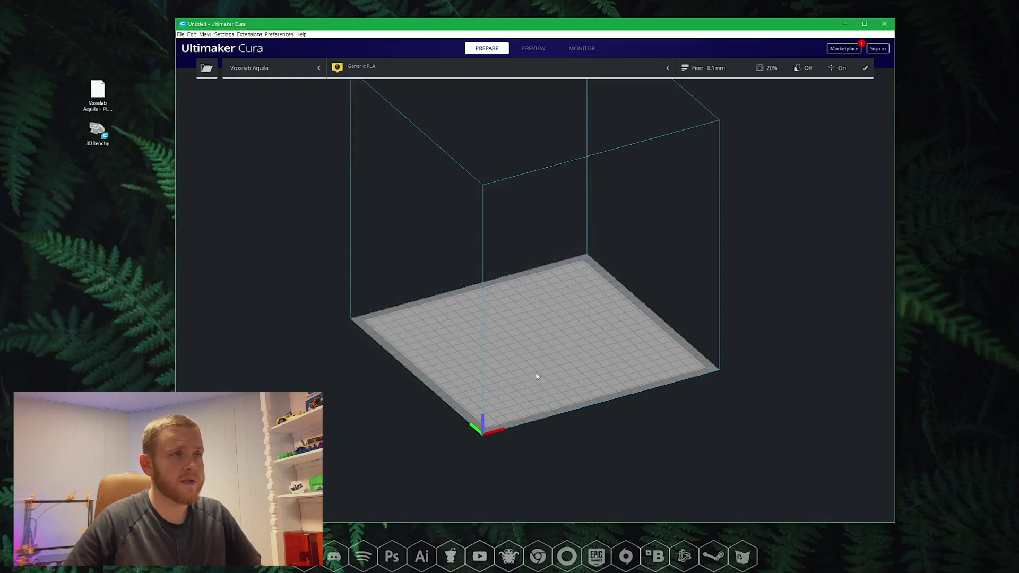
pyautogui.moveTo(568, 369); pyautogui.dragTo(675, 249, button='right')
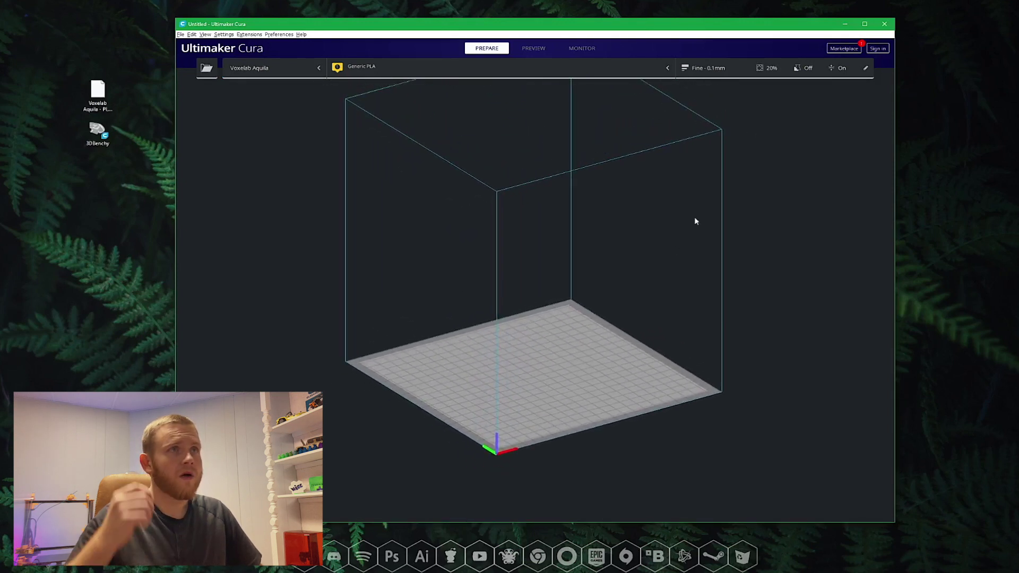
# - Import the print profile file Voxelab Aquila - PLA.curaprofile from the desktop in the profile manager
pyautogui.click(742, 70)
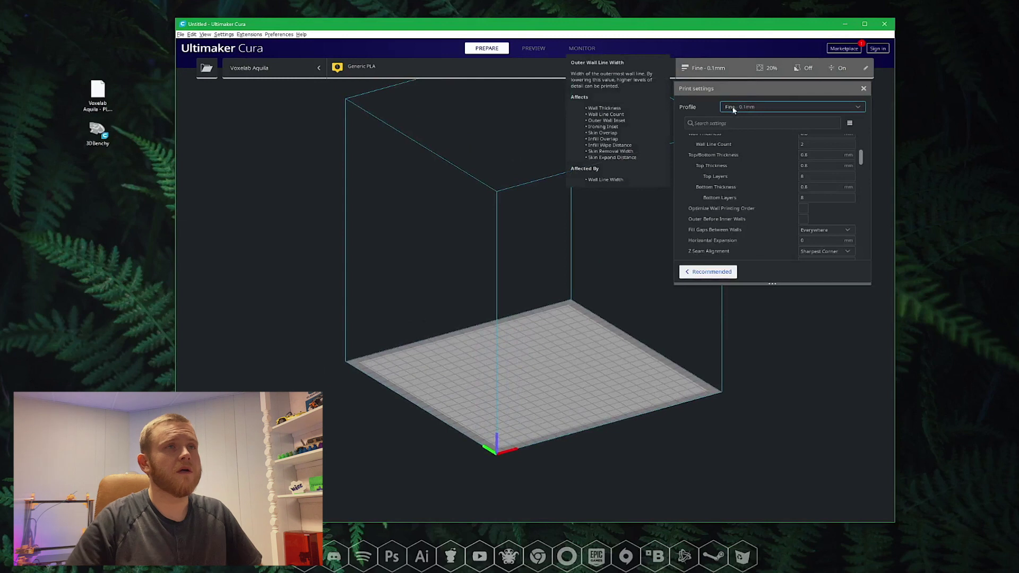
pyautogui.click(751, 107)
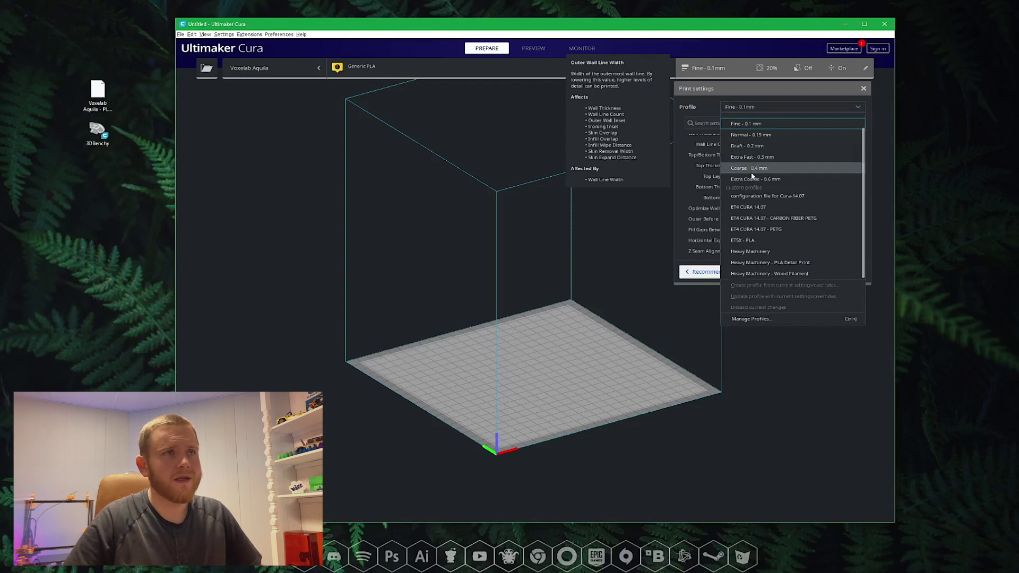
pyautogui.click(758, 320)
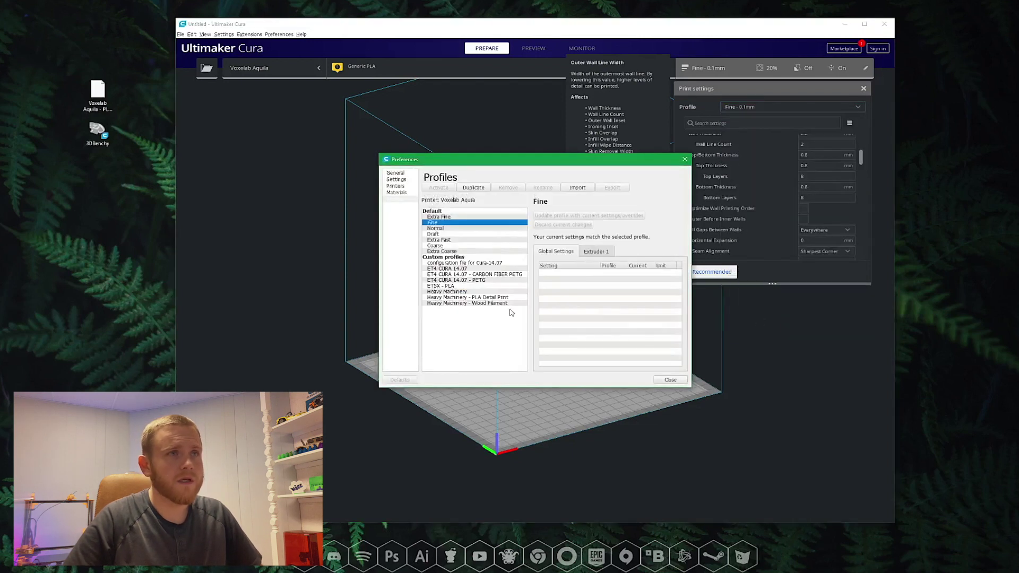
pyautogui.click(580, 190)
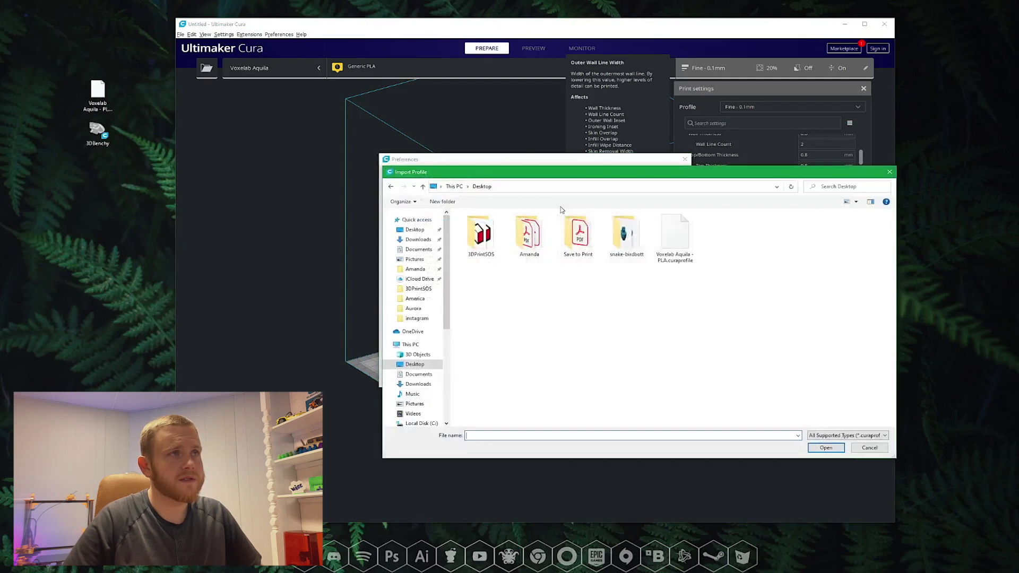
pyautogui.click(681, 243)
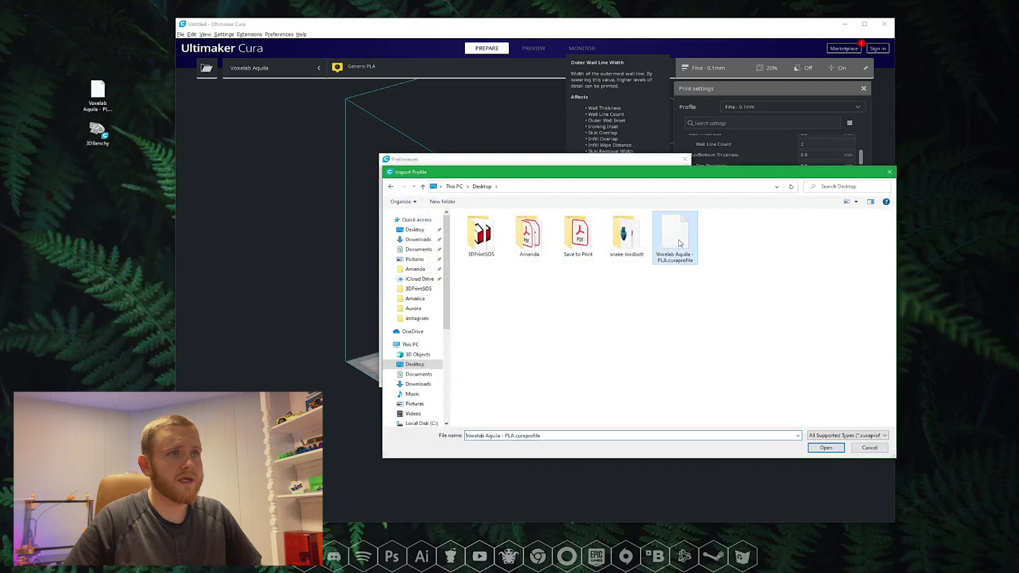
pyautogui.press('Return')
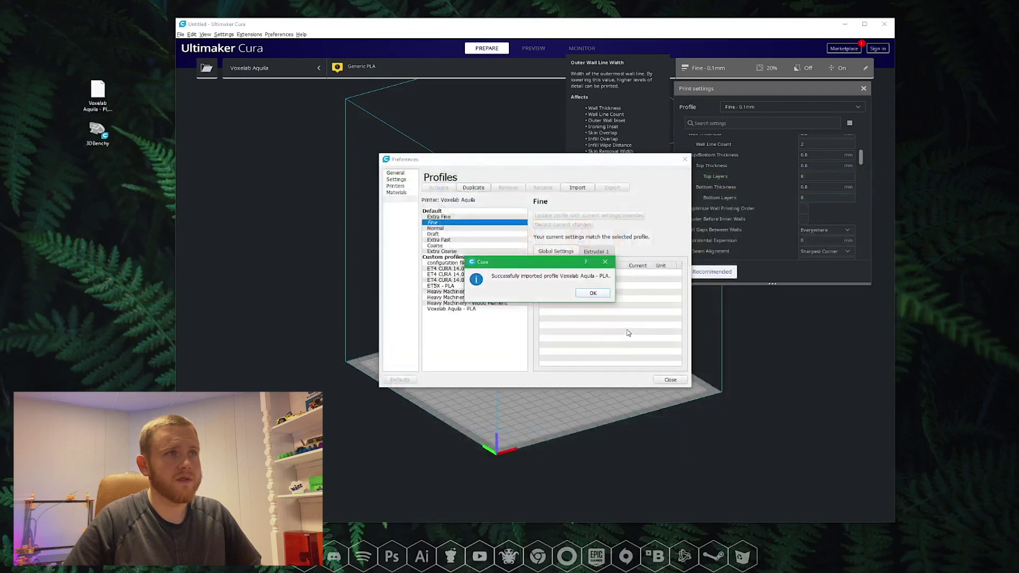
pyautogui.click(600, 295)
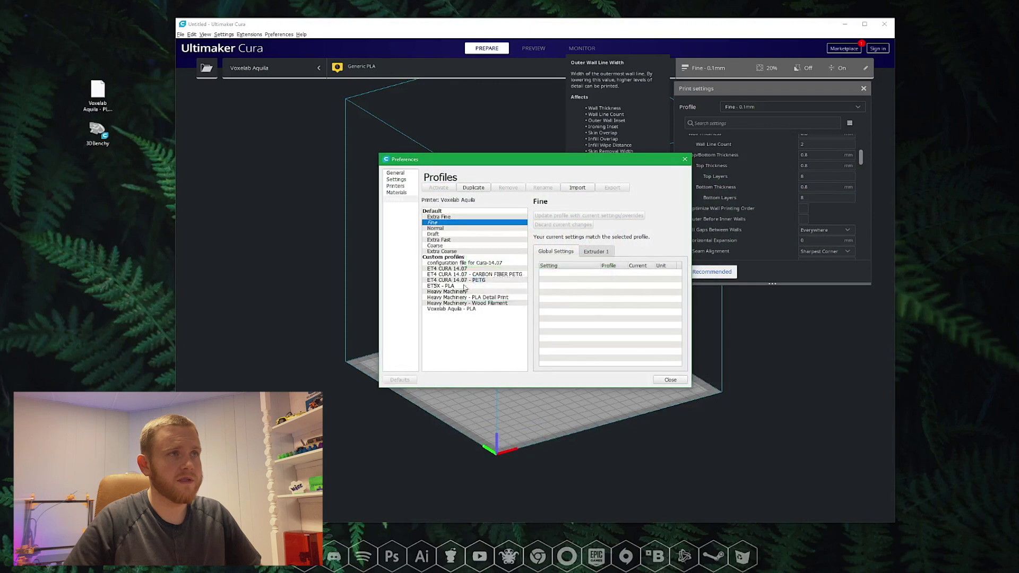
# - Activate the imported Voxelab Aquila - PLA custom profile and close the profile manager
pyautogui.click(447, 311)
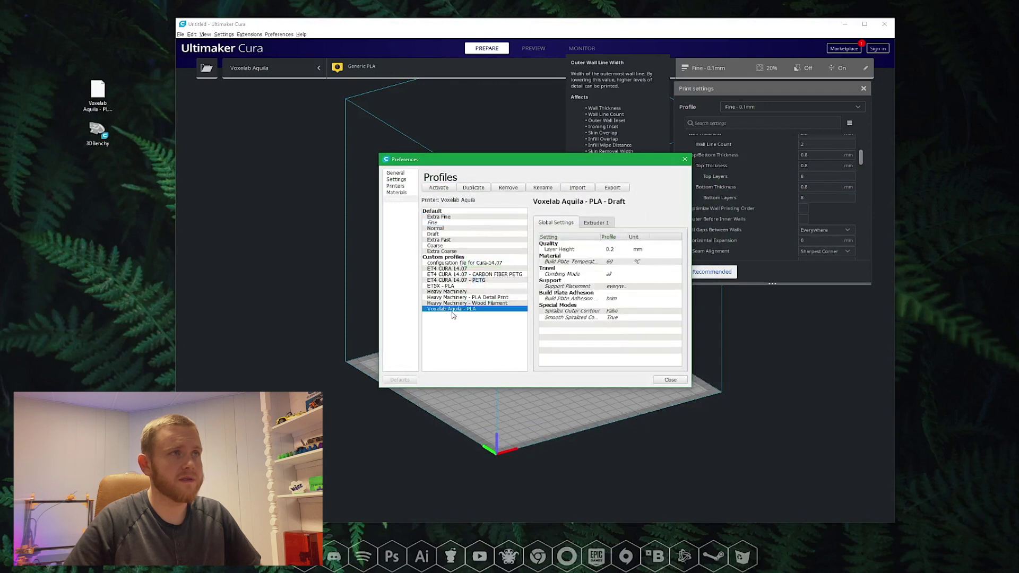
pyautogui.click(444, 188)
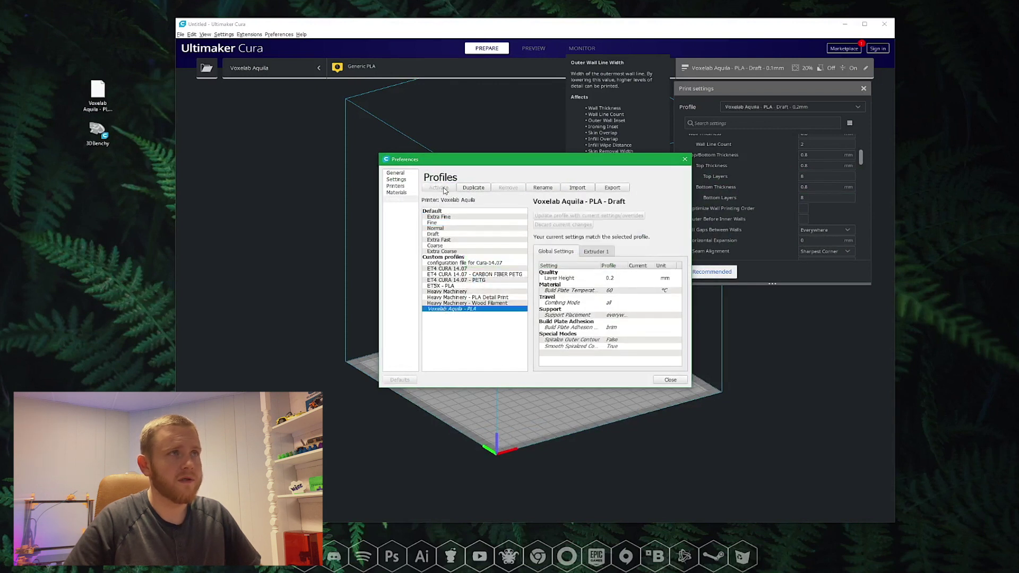
pyautogui.click(674, 380)
pyautogui.moveTo(559, 368); pyautogui.dragTo(528, 372, button='right')
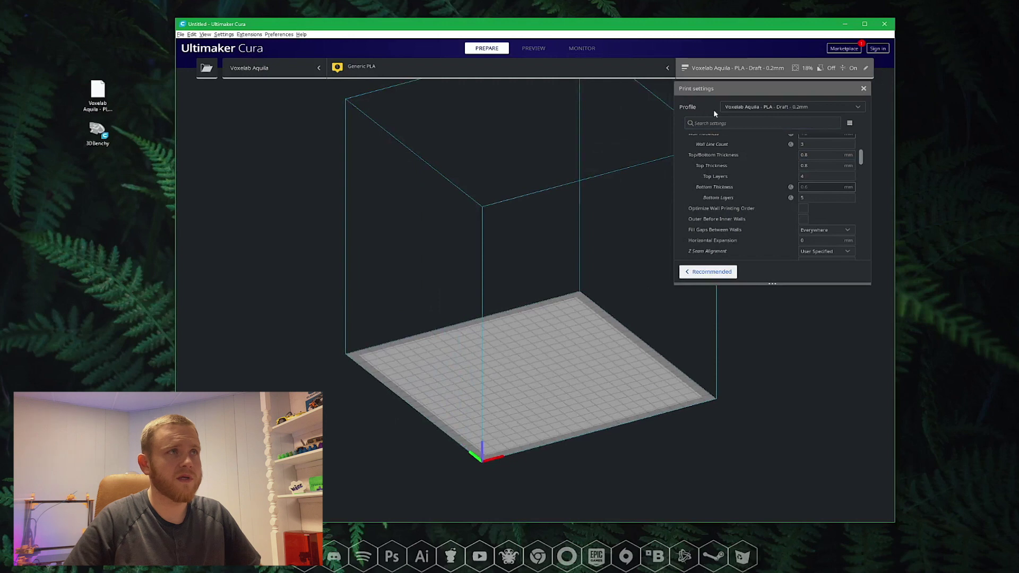
# - Make sure the Voxelab Aquila printer is chosen together with the custom Voxelab Aquila - PLA profile
pyautogui.click(268, 69)
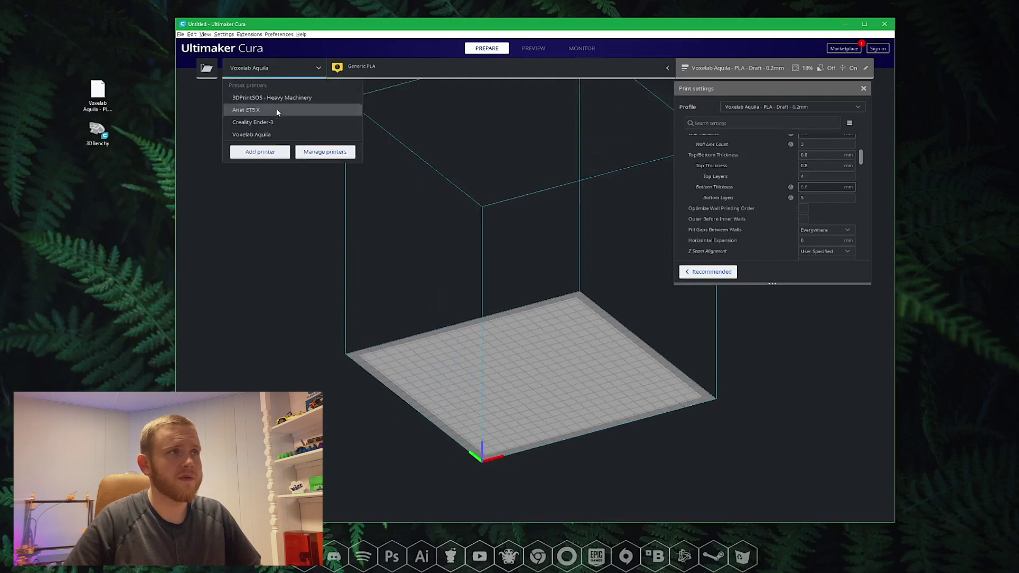
pyautogui.click(269, 134)
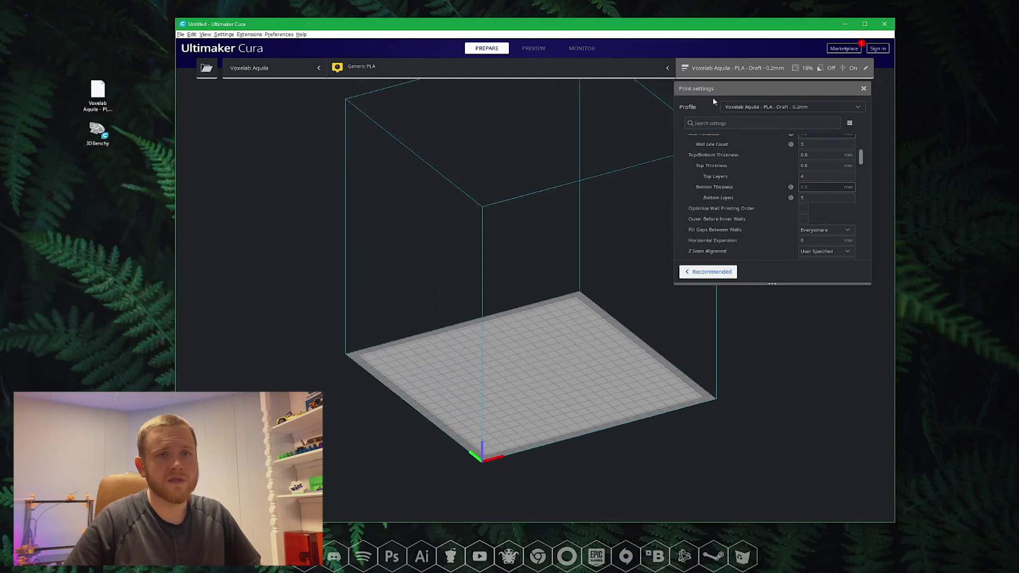
pyautogui.click(848, 107)
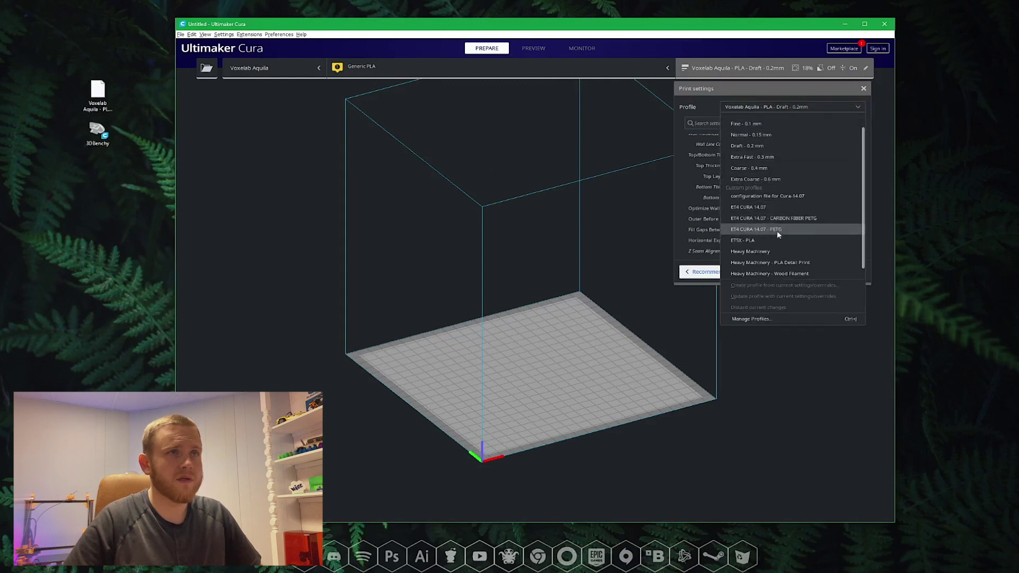
pyautogui.scroll(-1, 780, 255)
pyautogui.click(768, 273)
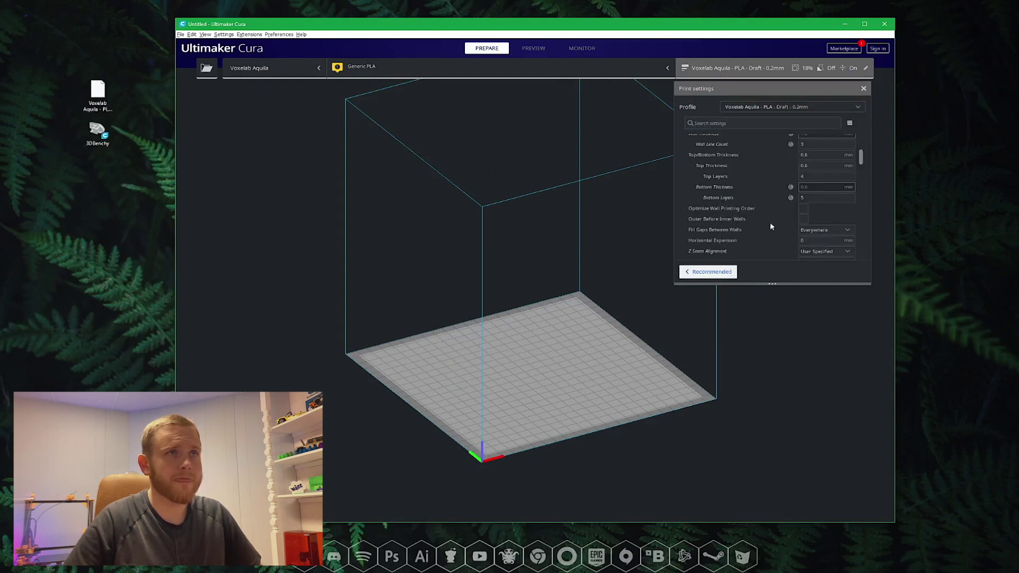
# - Examine the profile's quality and shell settings, including layer height, wall line count, top and bottom layers and Z seam options
pyautogui.scroll(1, 747, 192)
pyautogui.moveTo(861, 154); pyautogui.dragTo(863, 128)
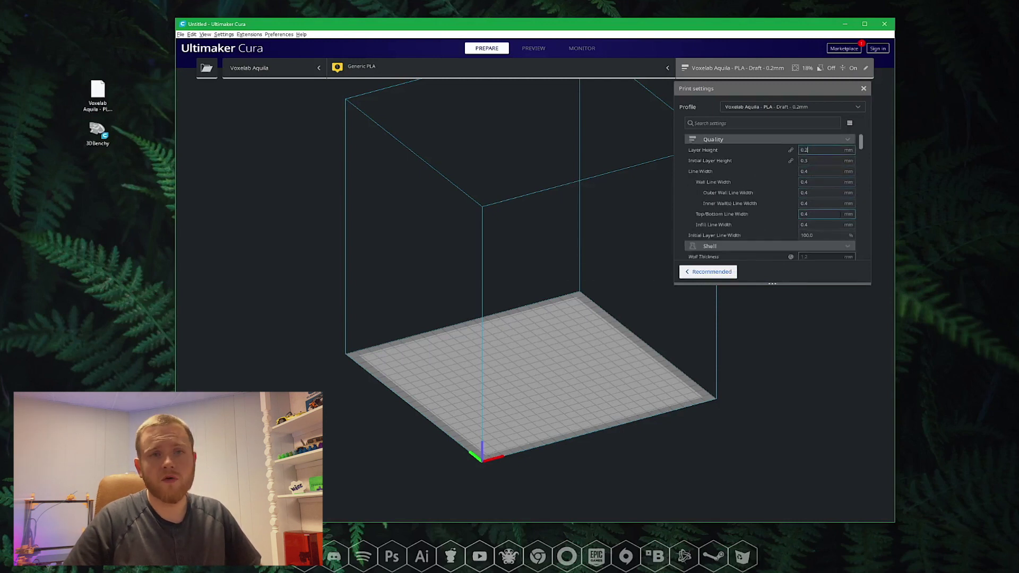
pyautogui.scroll(-2, 824, 233)
pyautogui.scroll(-1, 829, 236)
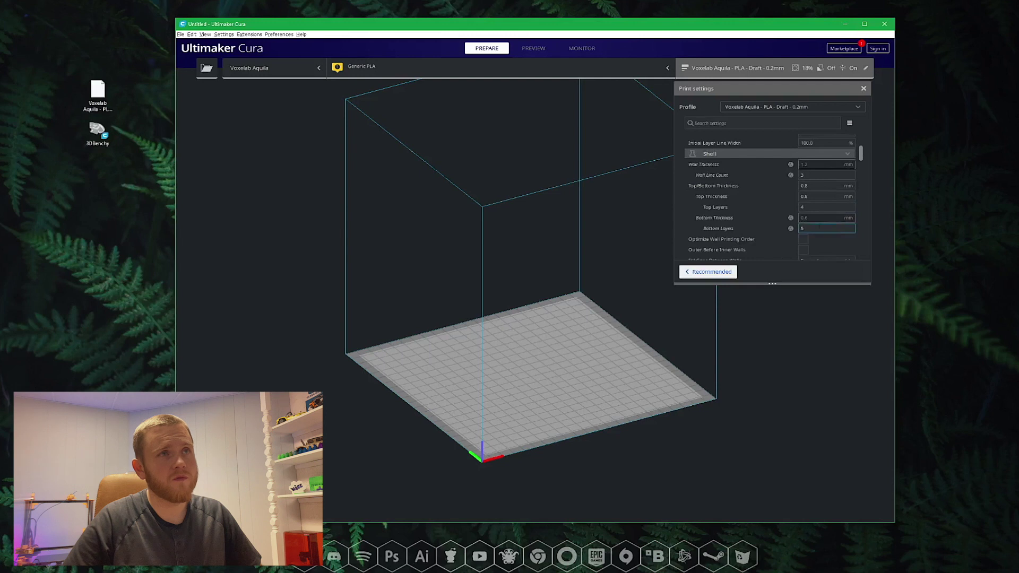
pyautogui.scroll(-1, 823, 175)
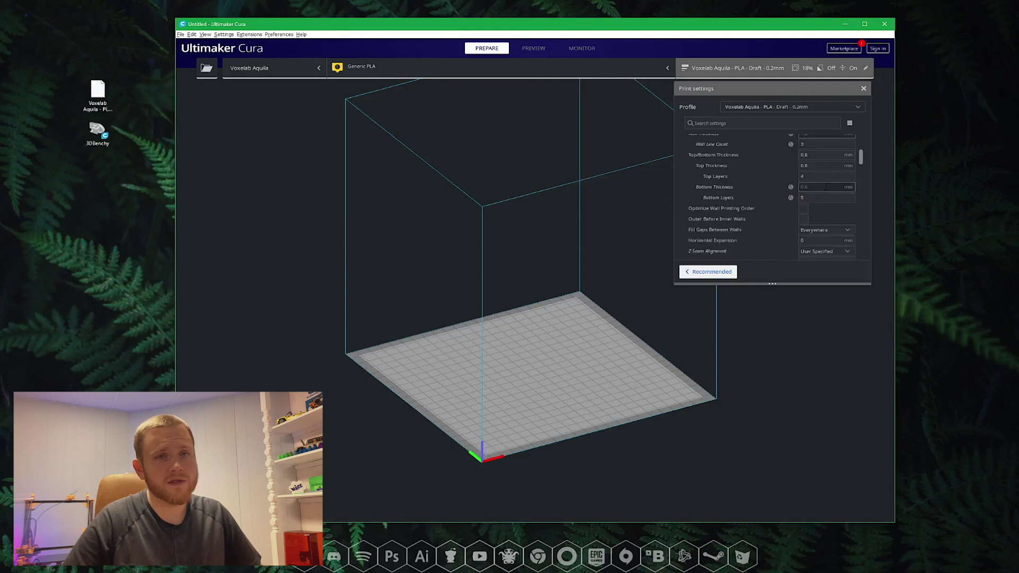
pyautogui.scroll(-1, 826, 194)
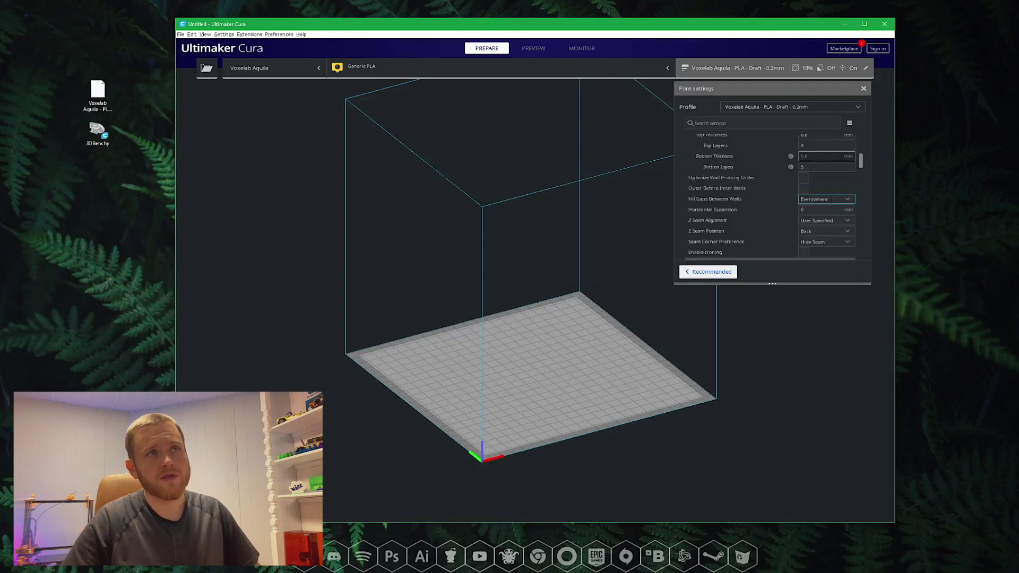
pyautogui.scroll(-1, 837, 181)
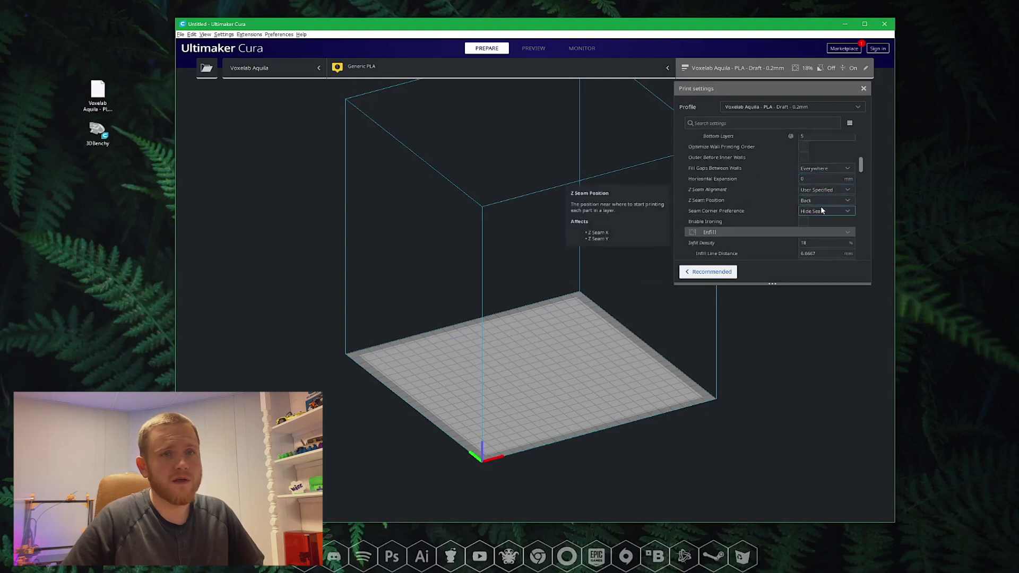
# - Examine the profile's infill, material, speed, travel and cooling settings, including infill density, build plate temperature and retraction
pyautogui.scroll(-1, 824, 211)
pyautogui.scroll(-1, 823, 212)
pyautogui.click(815, 184)
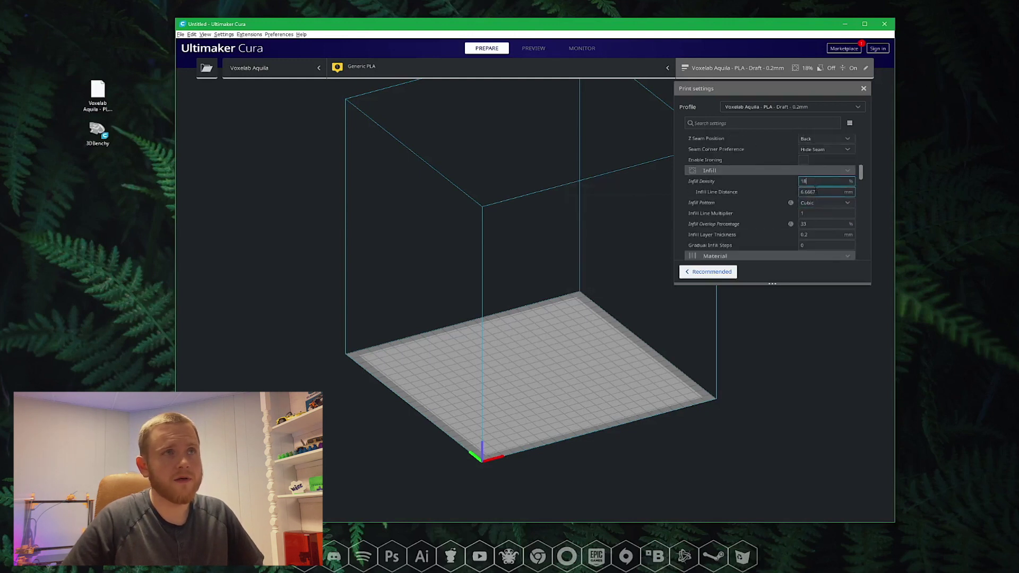
pyautogui.scroll(-1, 836, 205)
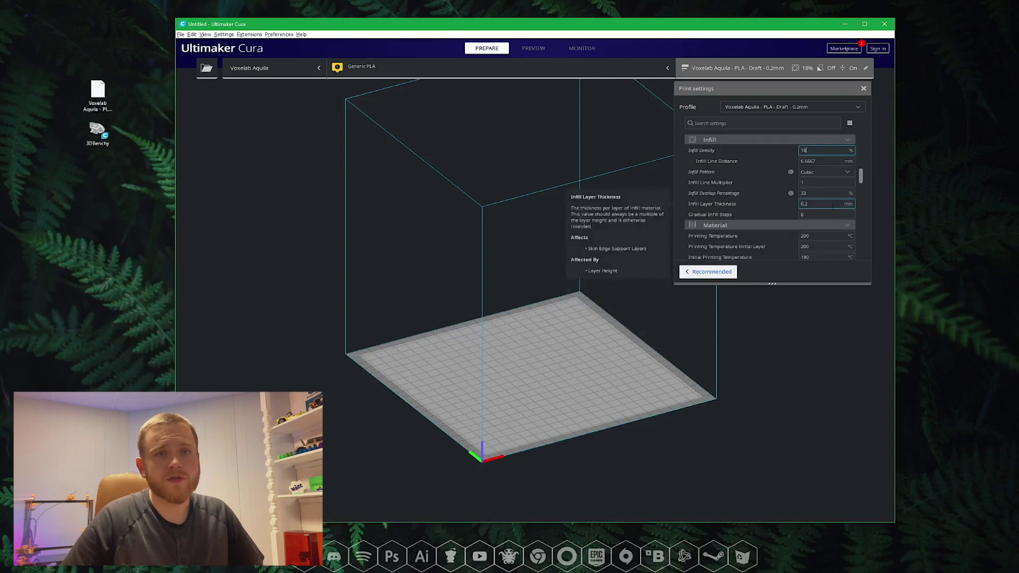
pyautogui.scroll(-2, 833, 206)
pyautogui.scroll(-1, 824, 192)
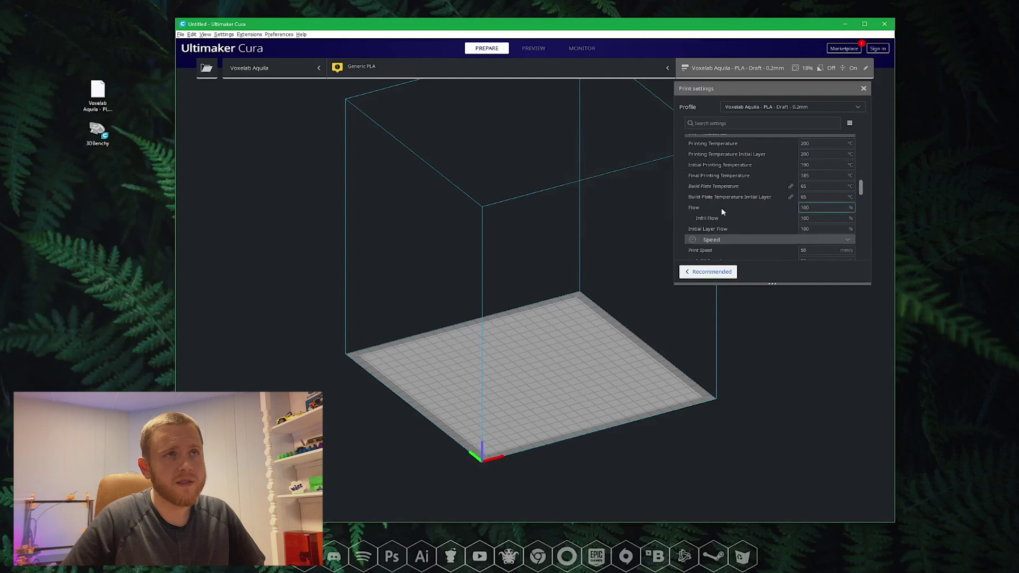
pyautogui.scroll(-2, 821, 203)
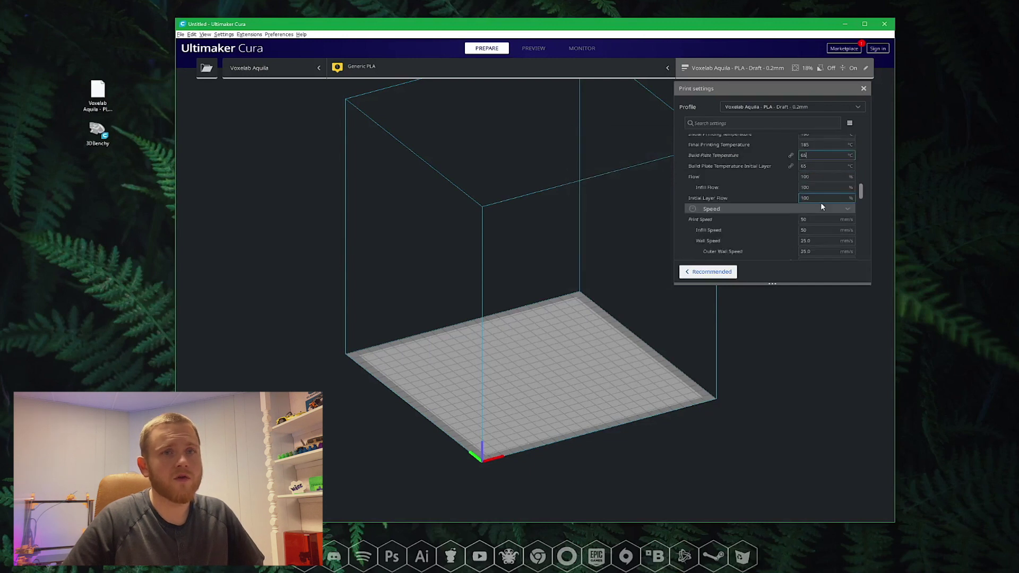
pyautogui.scroll(-2, 813, 192)
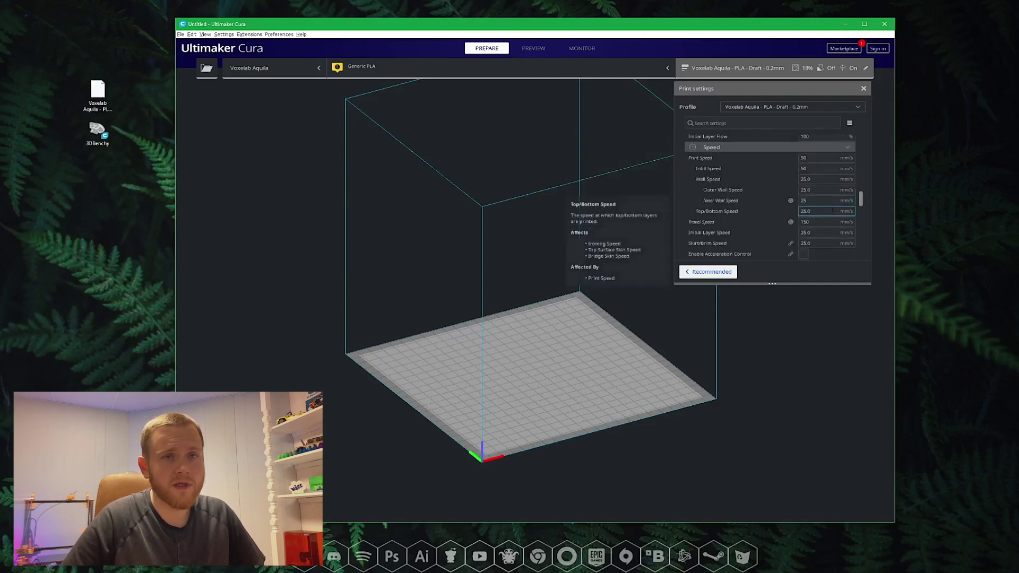
pyautogui.scroll(-2, 832, 213)
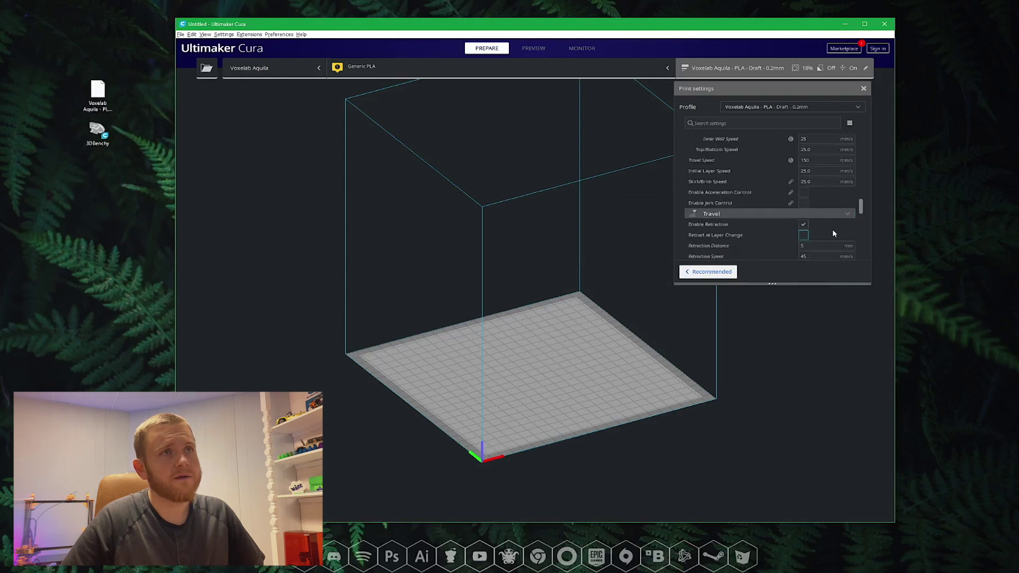
pyautogui.scroll(-3, 833, 233)
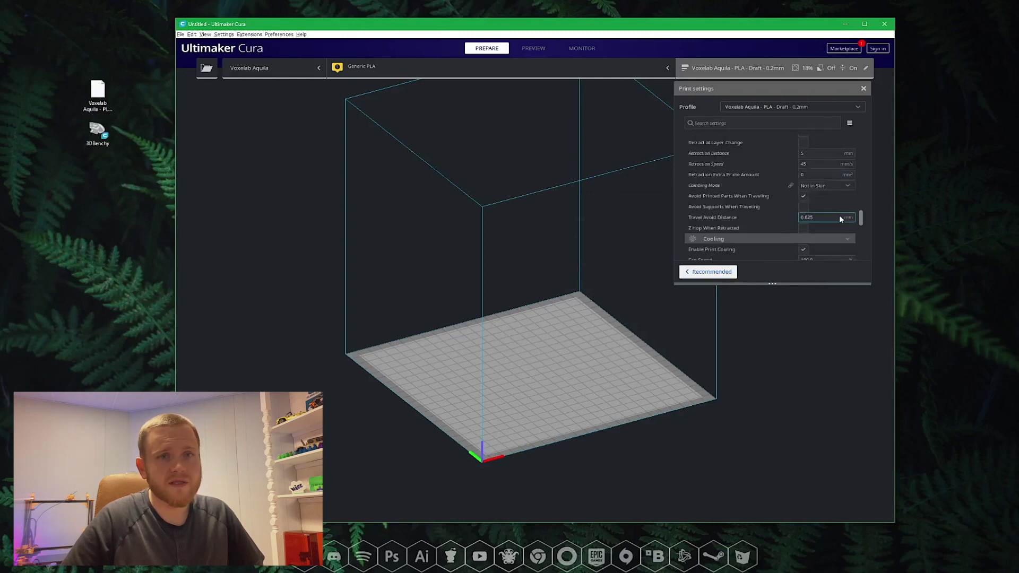
pyautogui.scroll(-4, 834, 215)
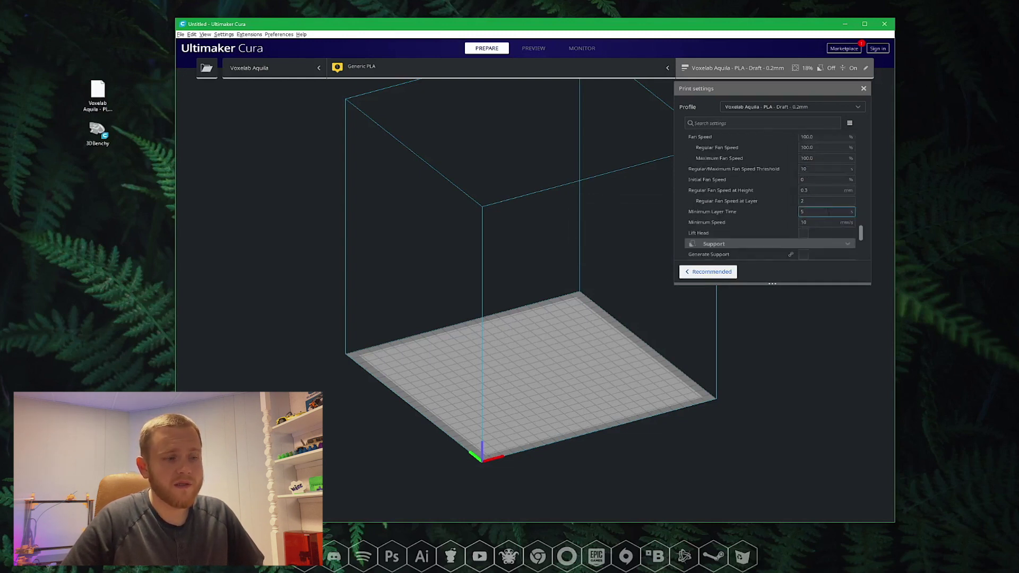
# - Enable Generate Support to view its options, and disable it again
pyautogui.click(805, 202)
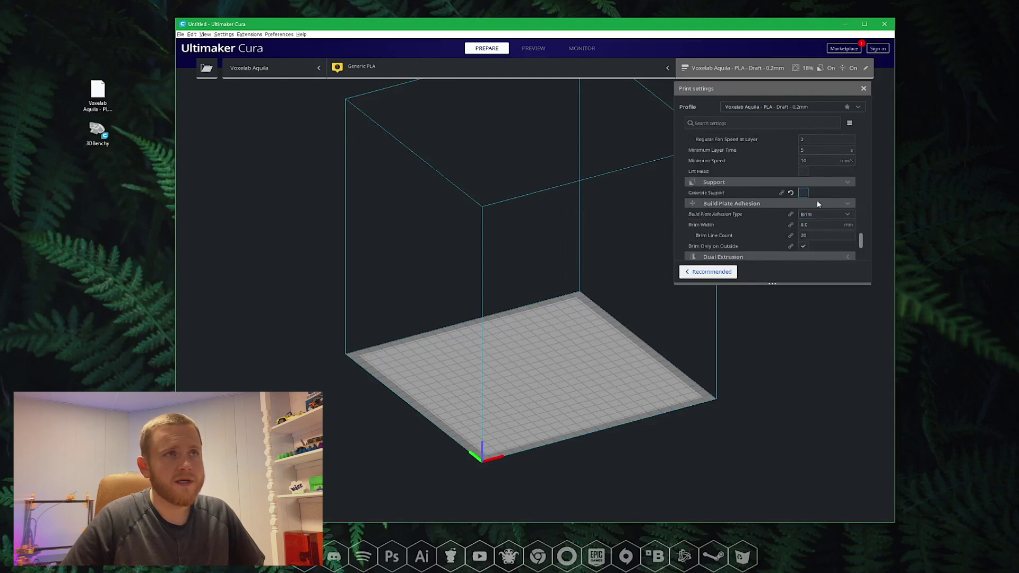
pyautogui.scroll(-2, 826, 191)
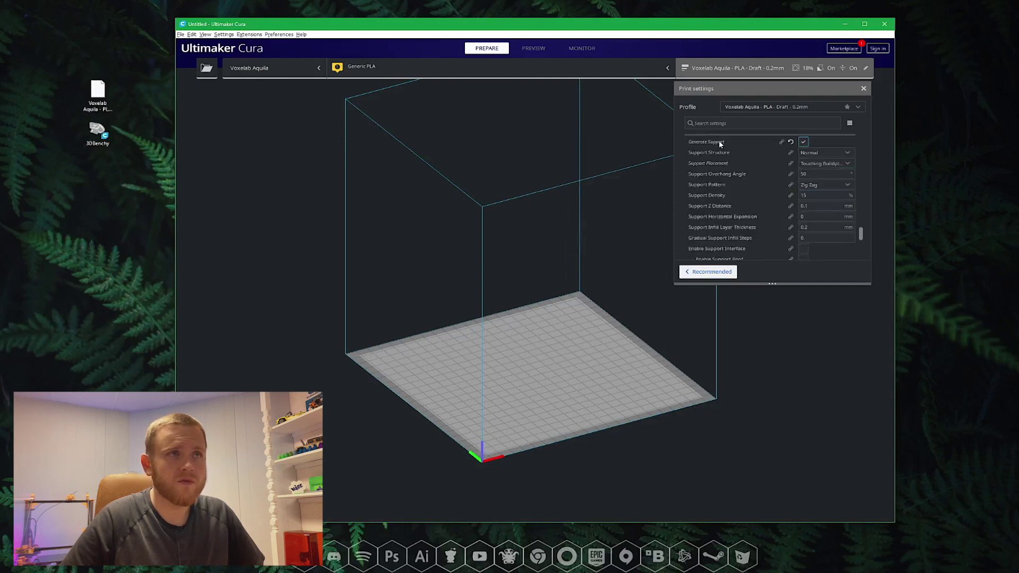
pyautogui.click(804, 141)
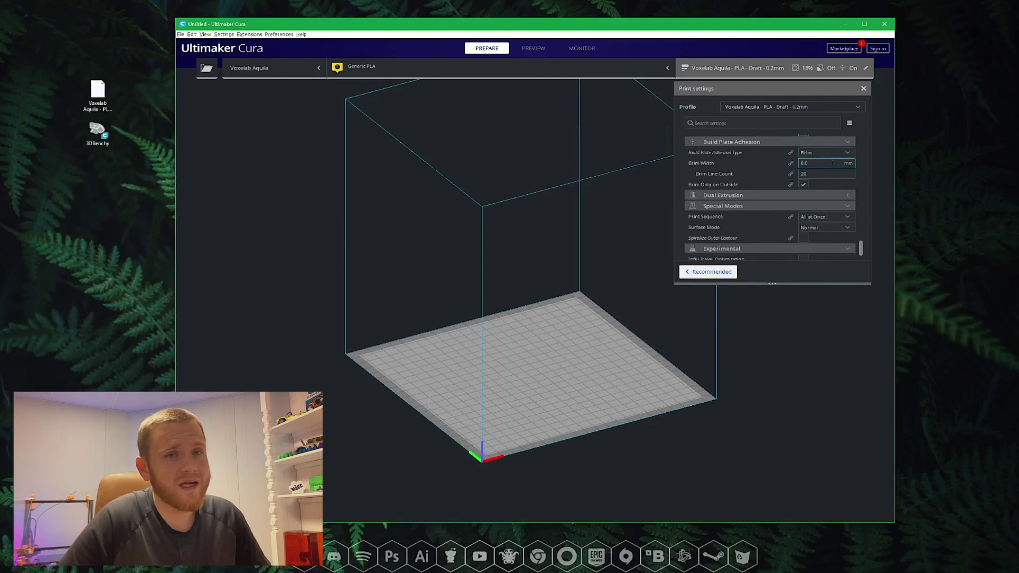
# - Check the build plate adhesion and brim settings, and close the print settings
pyautogui.click(835, 173)
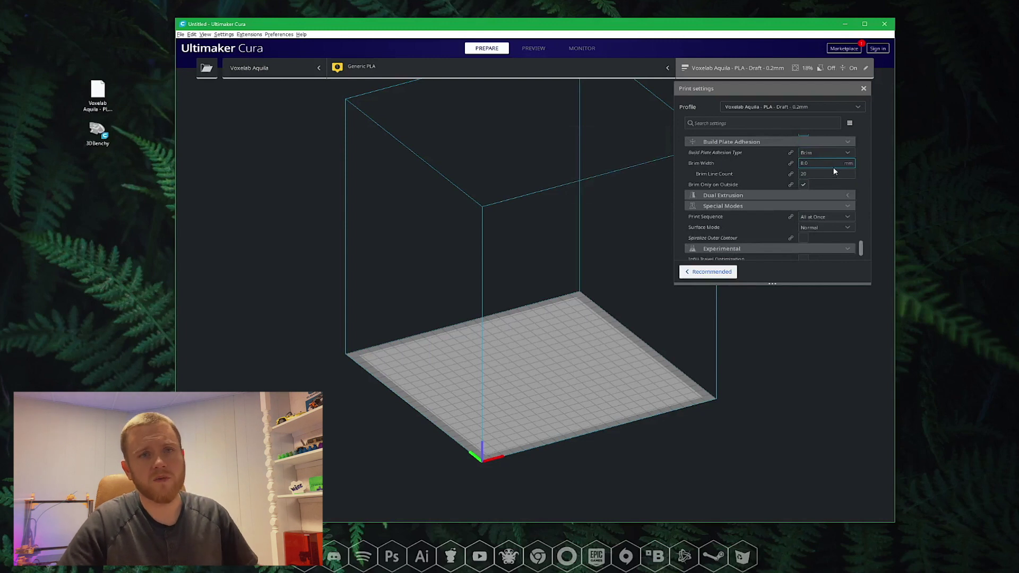
pyautogui.click(835, 173)
pyautogui.scroll(20, 835, 172)
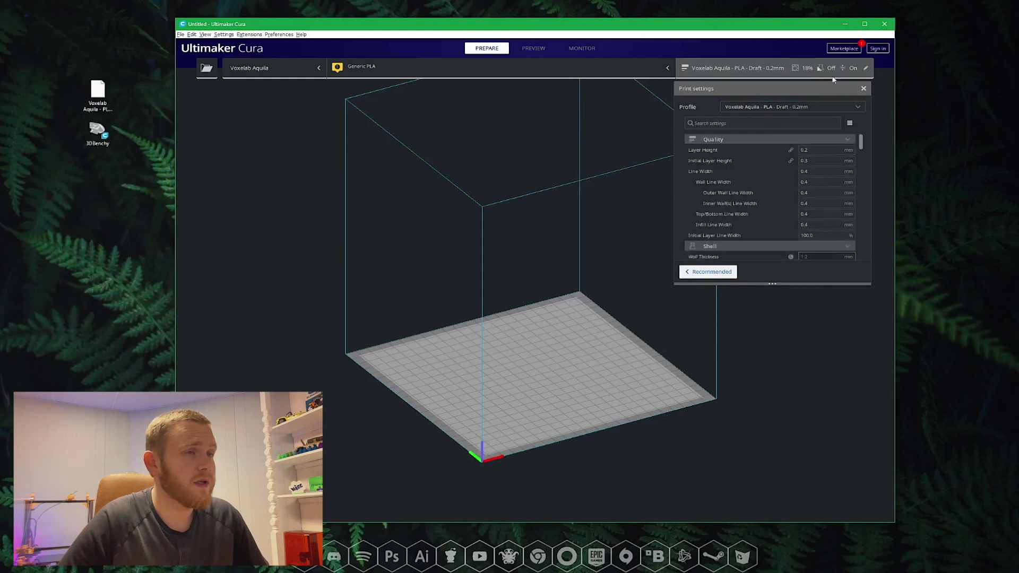
pyautogui.click(765, 68)
# - Load the 3DBenchy model from the desktop onto the build plate and dismiss the Mesh Tools message
pyautogui.moveTo(537, 365); pyautogui.dragTo(550, 362, button='right')
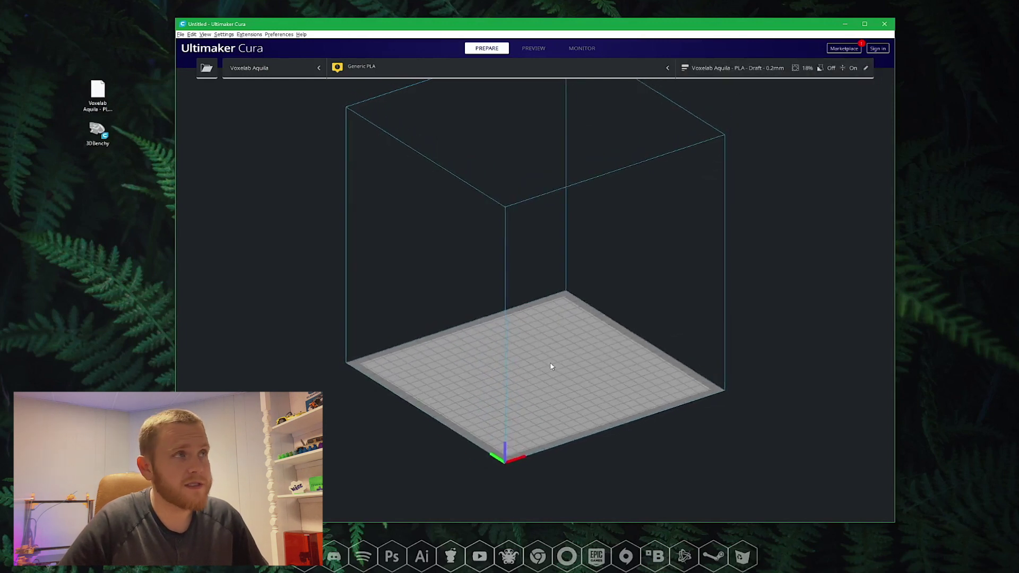
pyautogui.moveTo(97, 130); pyautogui.dragTo(519, 353)
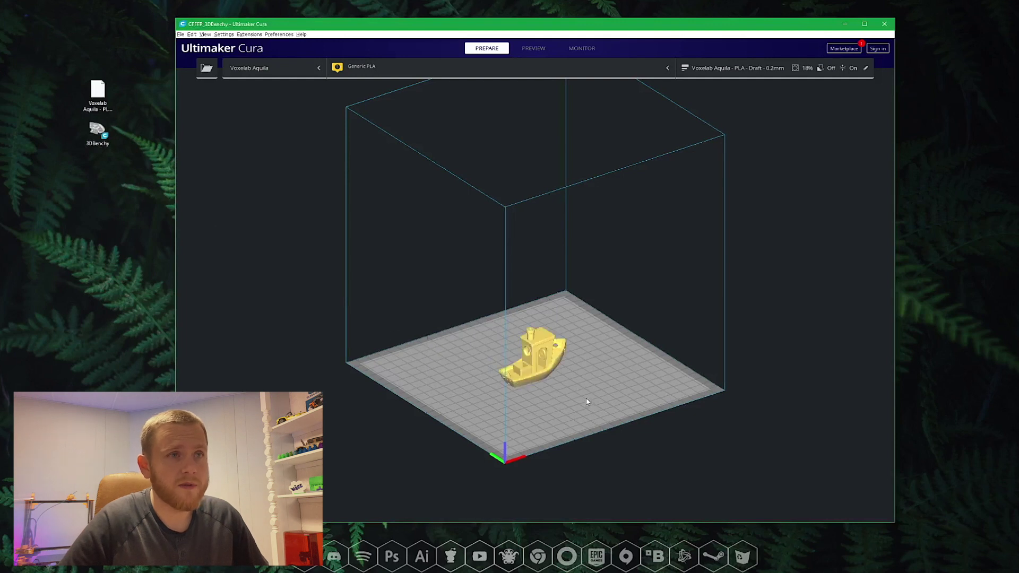
pyautogui.moveTo(580, 400); pyautogui.dragTo(593, 449, button='right')
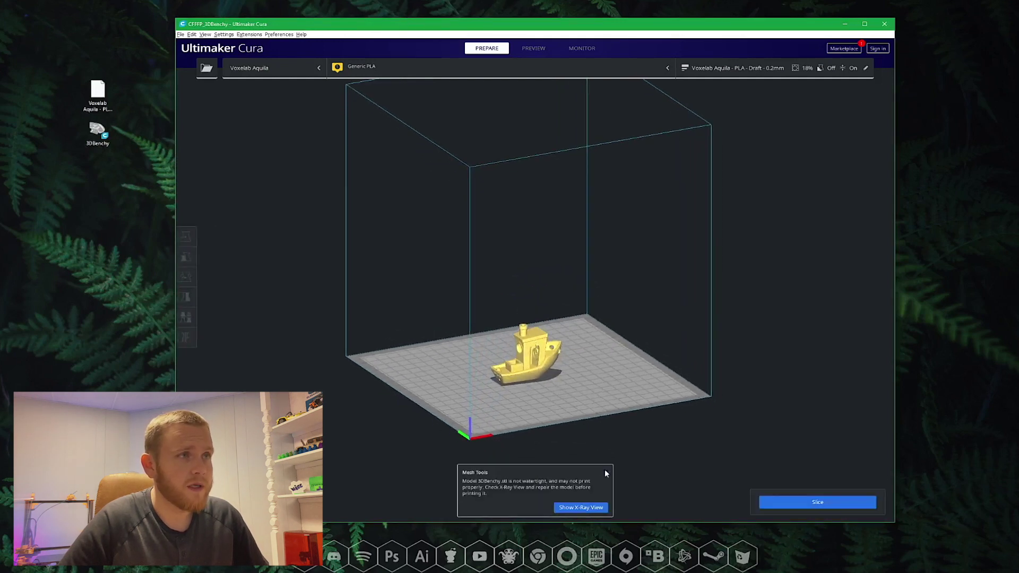
pyautogui.click(605, 472)
pyautogui.scroll(10, 546, 403)
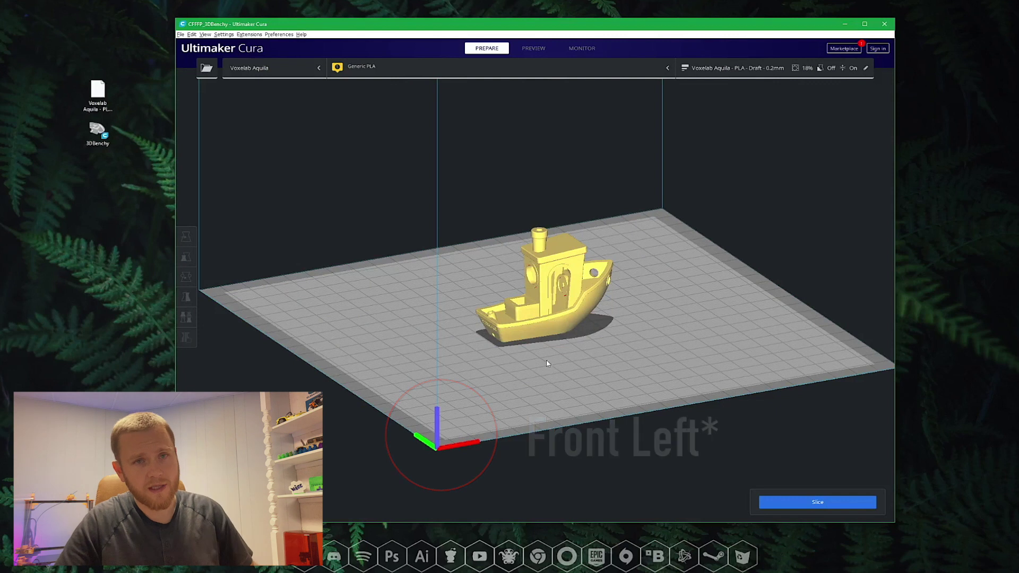
# - Rotate the 3DBenchy model by -90° about the vertical axis with snap rotation on, and deselect it
pyautogui.click(563, 330)
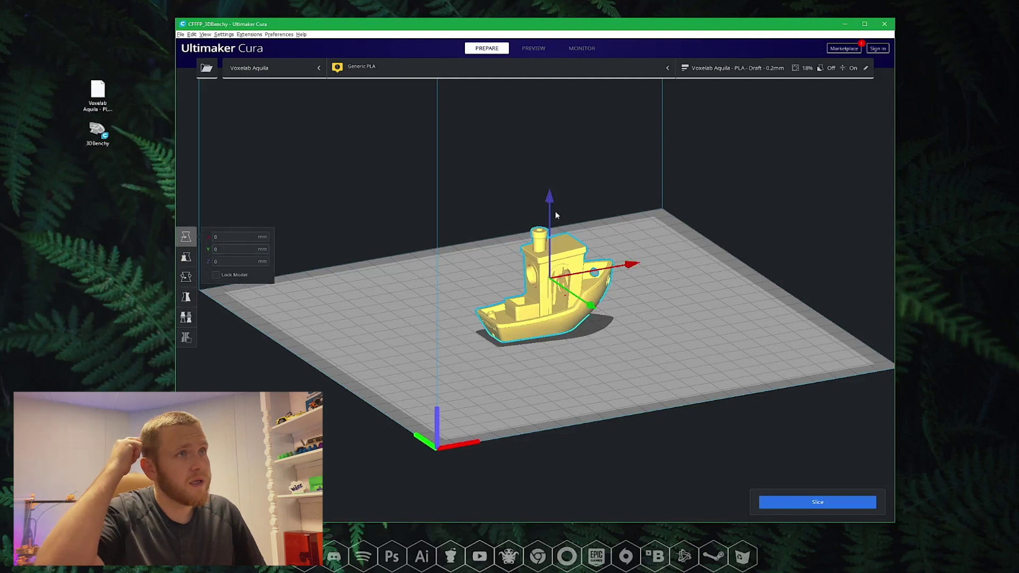
pyautogui.click(188, 262)
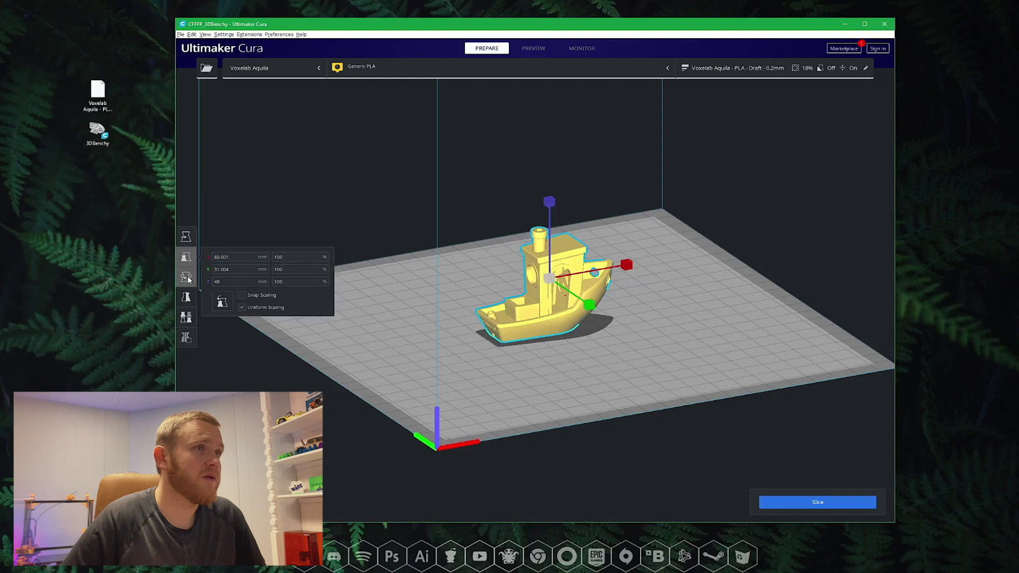
pyautogui.click(186, 281)
pyautogui.moveTo(615, 303); pyautogui.dragTo(484, 302)
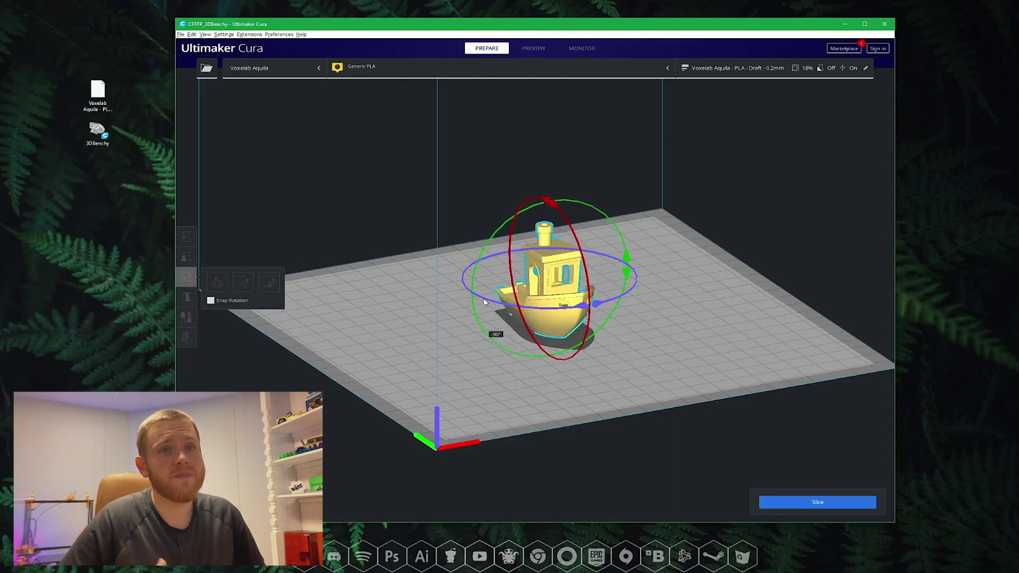
pyautogui.moveTo(484, 302); pyautogui.dragTo(484, 302)
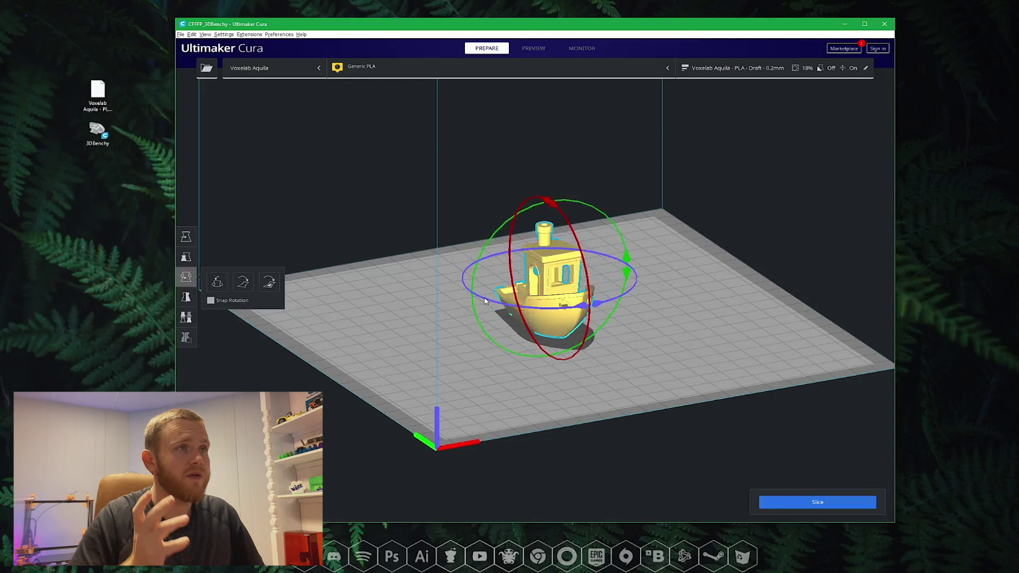
pyautogui.press('shift')
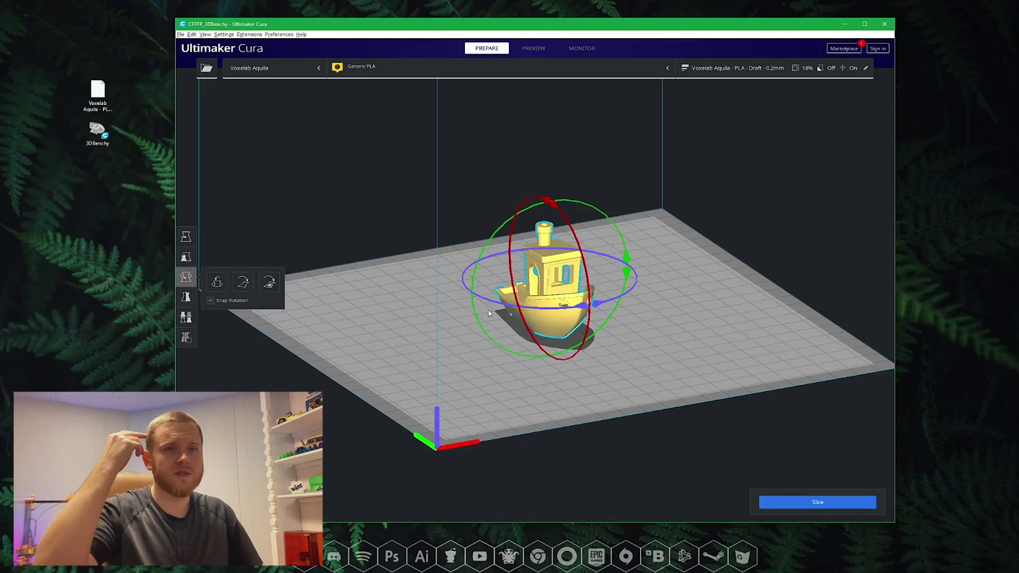
pyautogui.press('t')
pyautogui.click(408, 324)
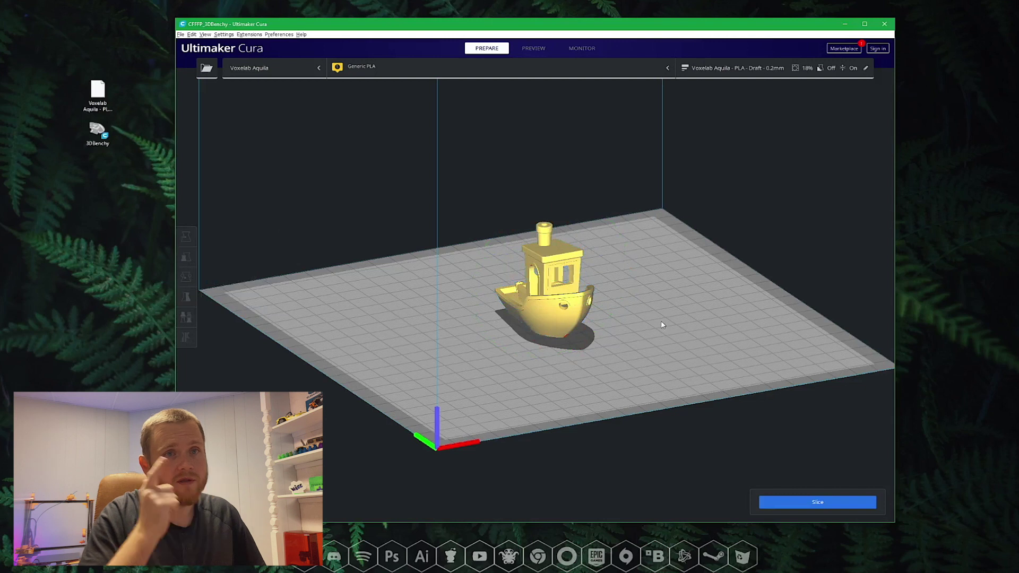
# - Slice the rotated 3DBenchy model with the Voxelab Aquila - PLA profile
pyautogui.moveTo(660, 323); pyautogui.dragTo(630, 337, button='right')
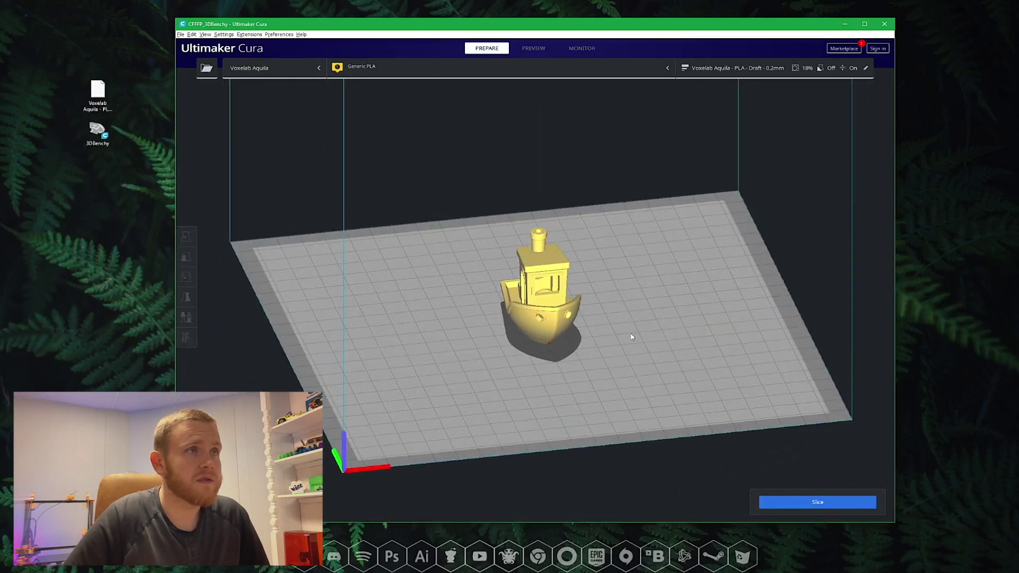
pyautogui.scroll(3, 588, 331)
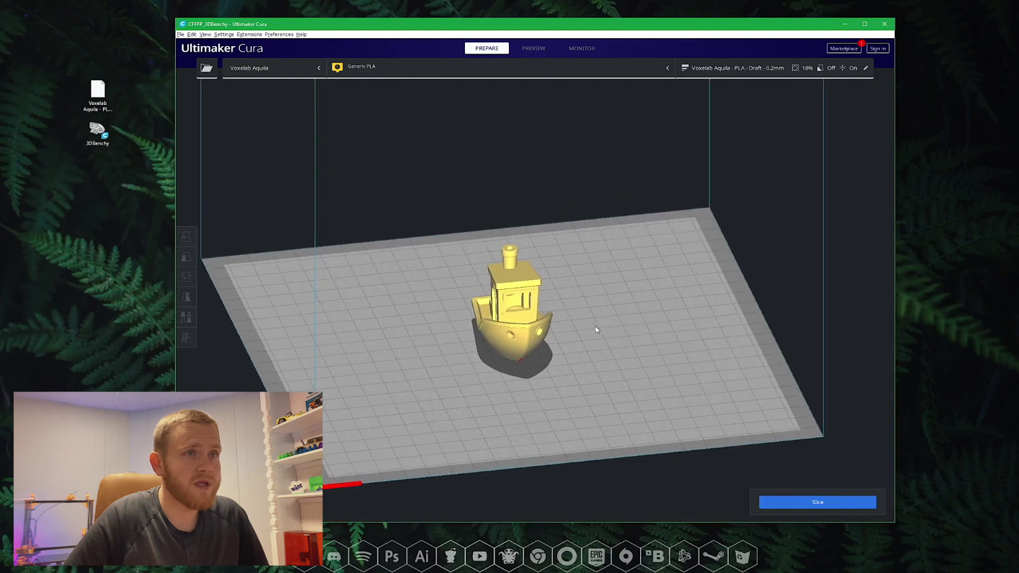
pyautogui.click(796, 504)
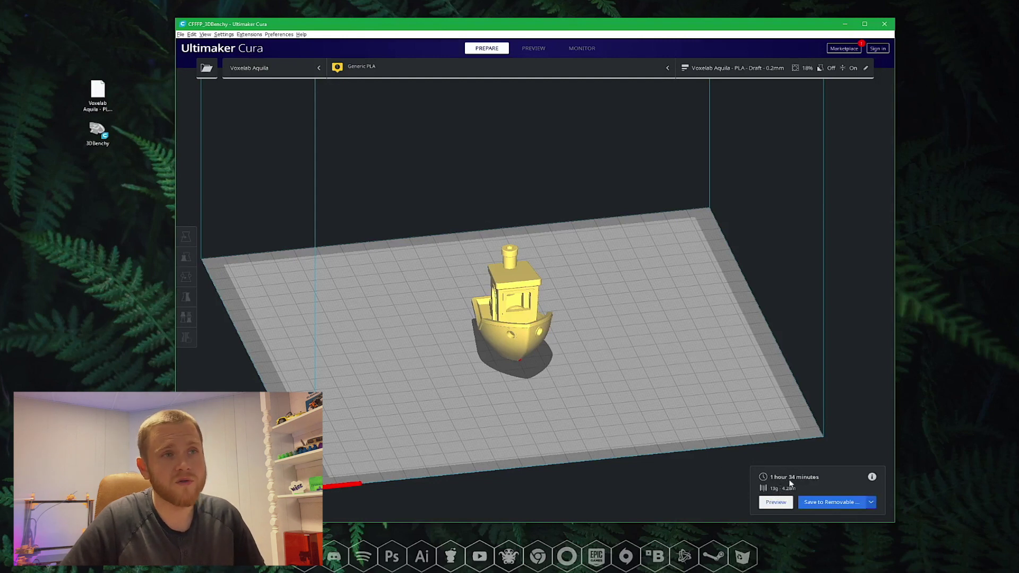
# - Open the layer preview of the sliced 3DBenchy and inspect its layers and brim from several angles
pyautogui.moveTo(684, 394); pyautogui.dragTo(624, 393, button='right')
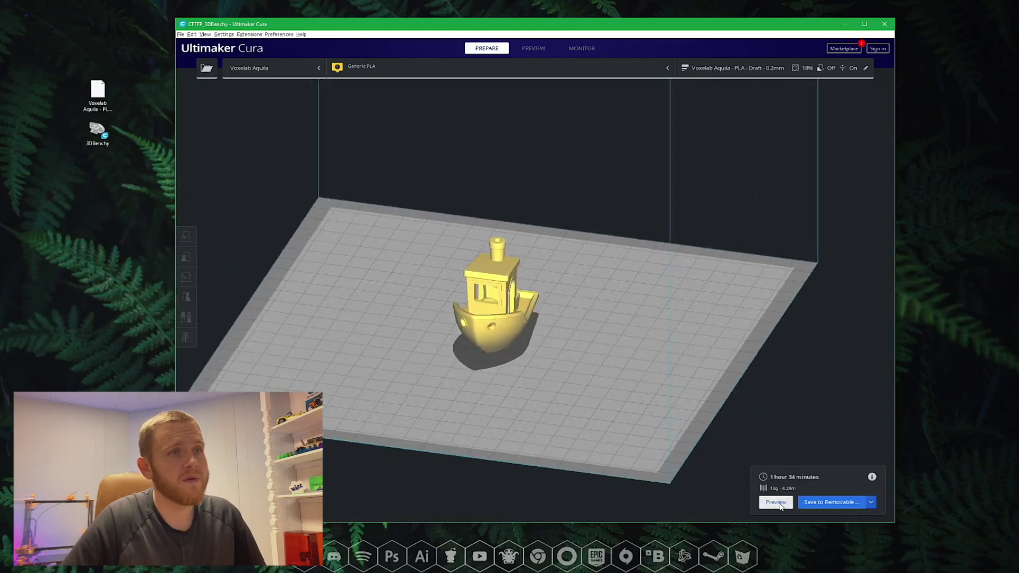
pyautogui.click(775, 502)
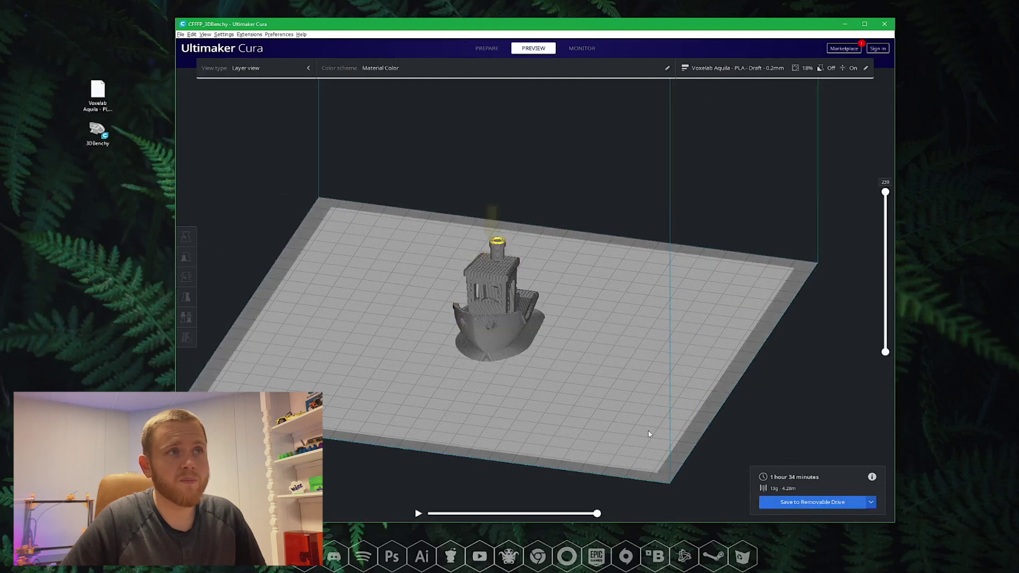
pyautogui.scroll(3, 559, 341)
pyautogui.moveTo(601, 388); pyautogui.dragTo(734, 331, button='right')
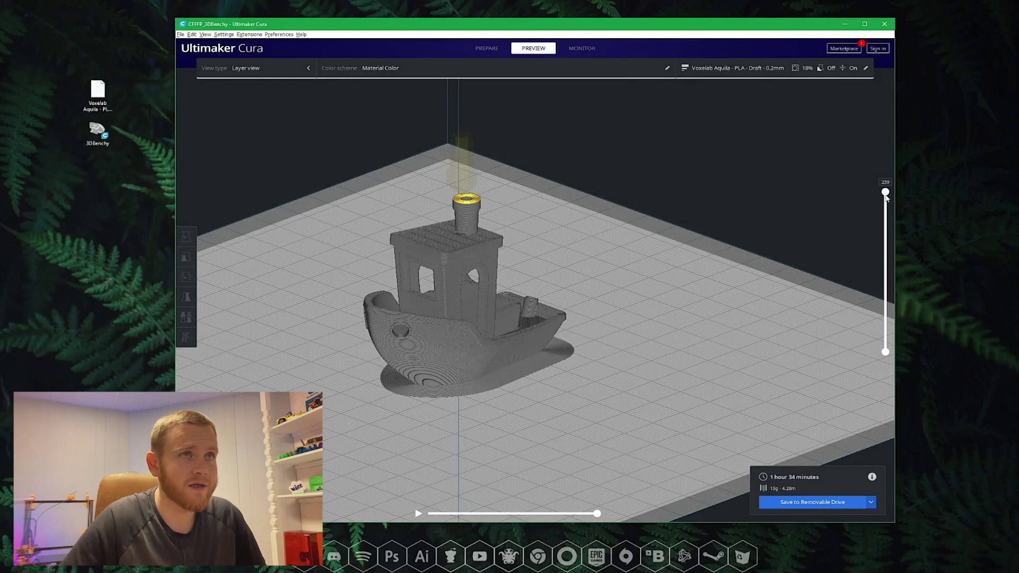
pyautogui.moveTo(886, 196)
pyautogui.mouseDown()
pyautogui.moveTo(895, 343)
pyautogui.moveTo(885, 195)
pyautogui.mouseUp()
pyautogui.moveTo(691, 313); pyautogui.dragTo(662, 378, button='right')
pyautogui.scroll(5, 622, 376)
pyautogui.scroll(-5, 663, 378)
pyautogui.moveTo(585, 377); pyautogui.dragTo(462, 395, button='right')
pyautogui.scroll(4, 620, 392)
pyautogui.scroll(-3, 461, 395)
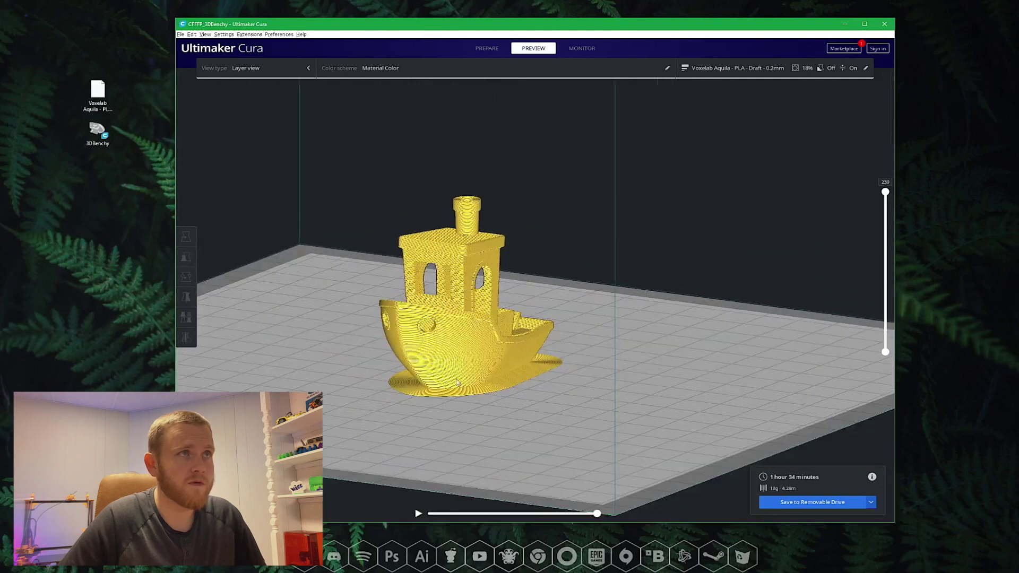
# - Compare the unsliced model in the Prepare stage with its layer preview
pyautogui.click(487, 48)
pyautogui.moveTo(616, 363); pyautogui.dragTo(591, 386, button='right')
pyautogui.click(534, 49)
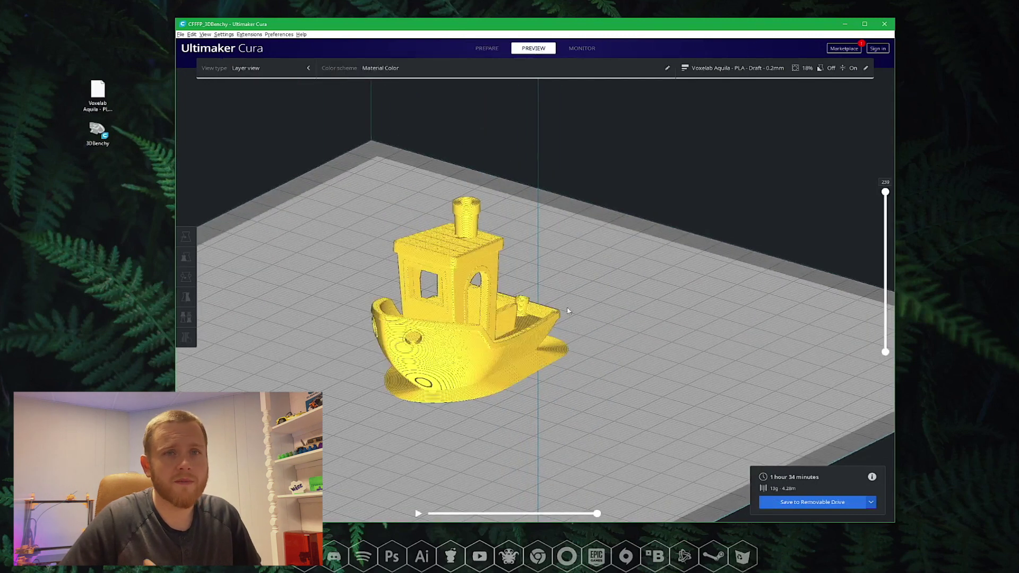
# - Switch the output method to Save to File and back to Save to Removable Drive
pyautogui.click(871, 504)
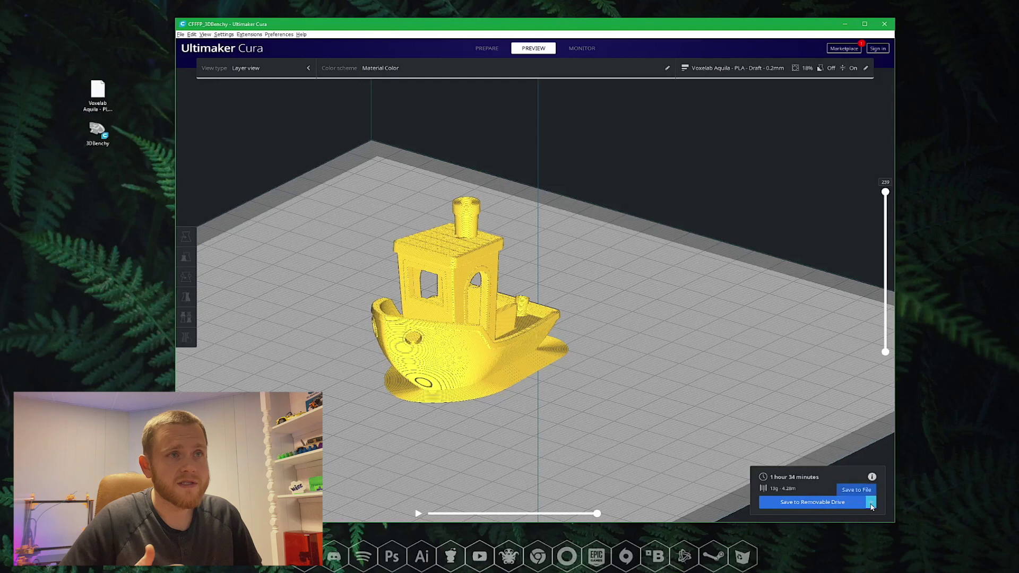
pyautogui.click(858, 491)
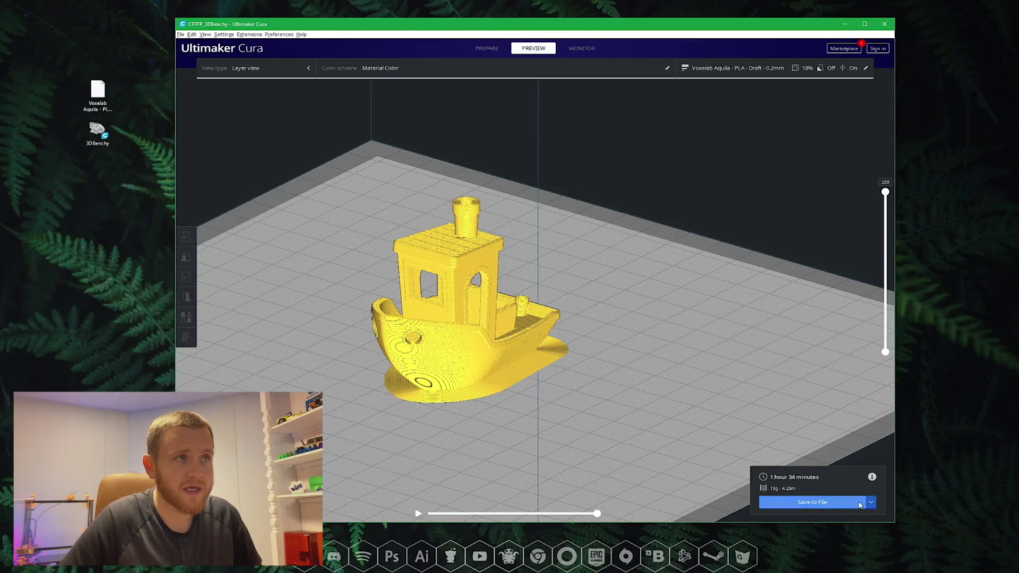
pyautogui.click(871, 504)
pyautogui.click(822, 491)
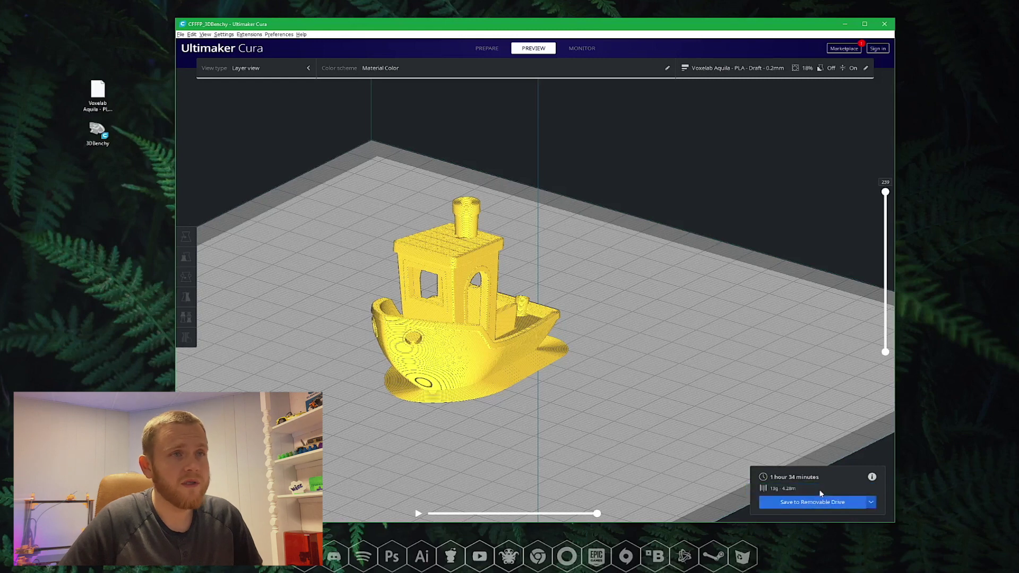
pyautogui.moveTo(604, 367)
pyautogui.mouseDown(button='right')
pyautogui.moveTo(523, 355)
pyautogui.moveTo(590, 375)
pyautogui.moveTo(678, 366)
pyautogui.moveTo(737, 343)
pyautogui.moveTo(741, 357)
pyautogui.moveTo(610, 355)
pyautogui.mouseUp(button='right')
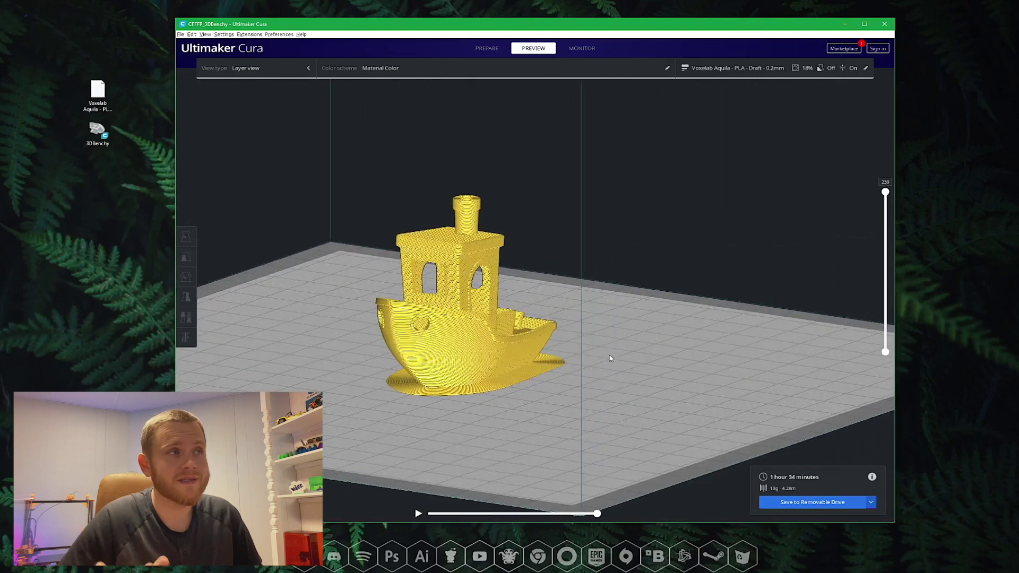